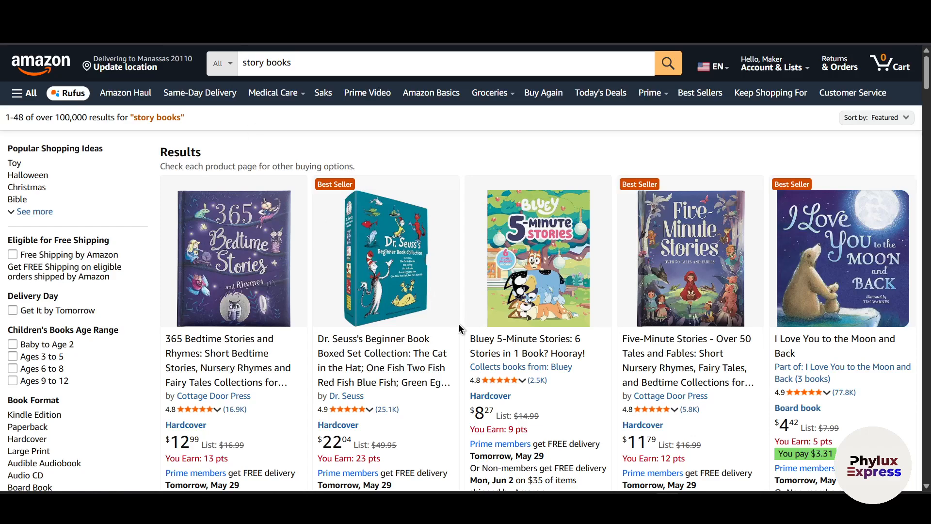
pyautogui.scroll(-2, 478, 337)
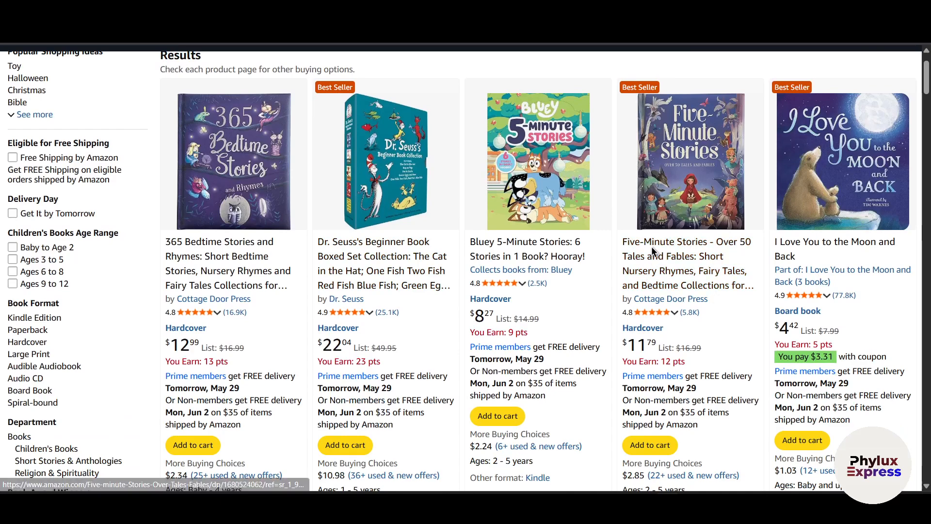
pyautogui.scroll(2, 699, 291)
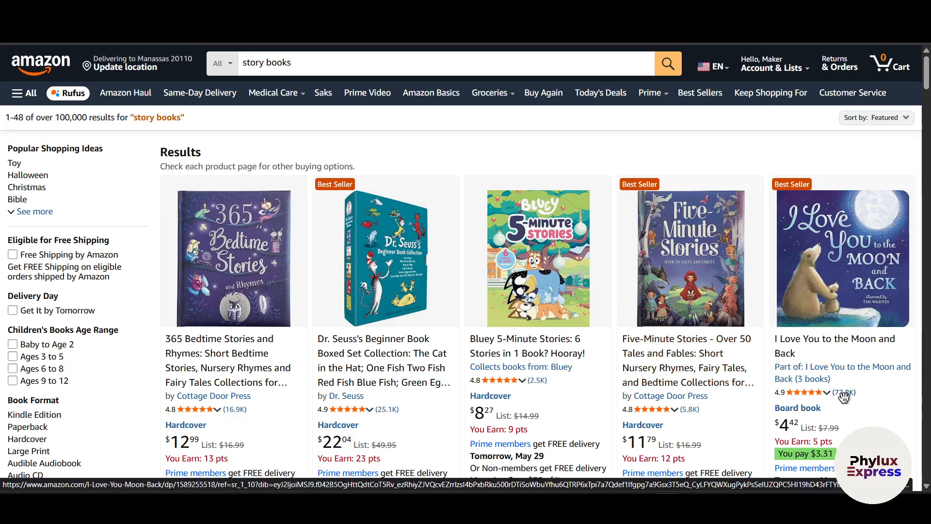
pyautogui.scroll(-3, 523, 311)
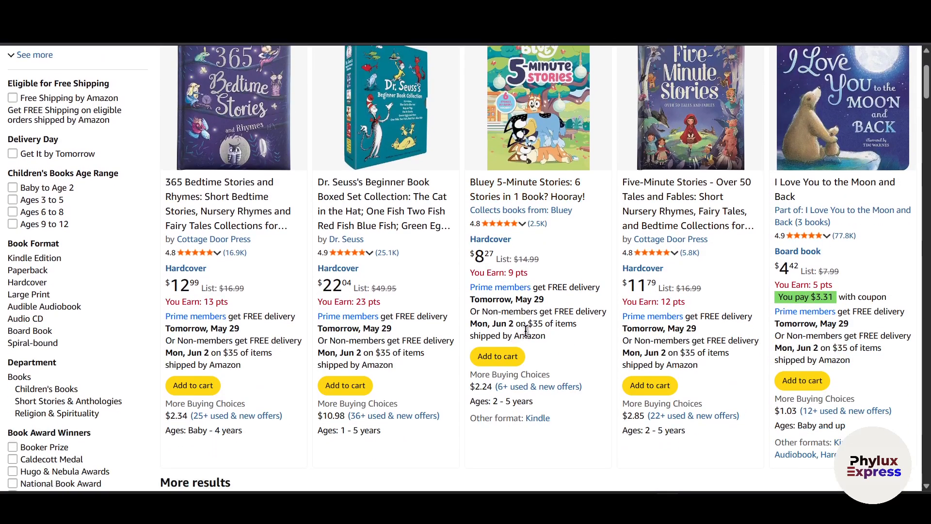
pyautogui.scroll(3, 524, 303)
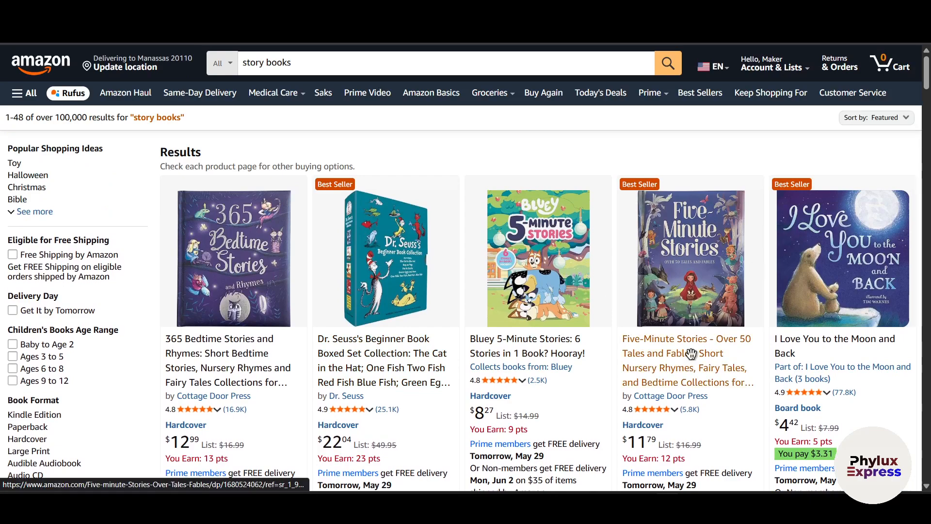
pyautogui.scroll(-2, 485, 352)
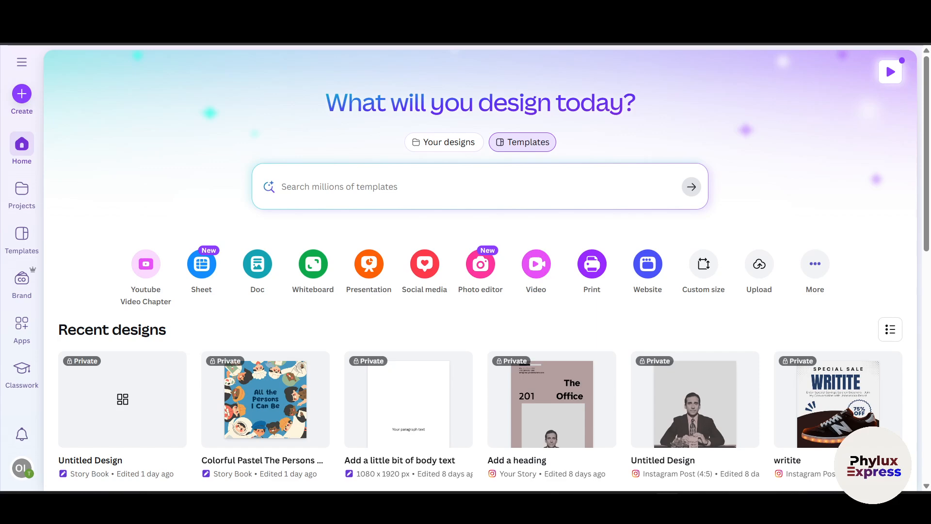
# Search the web for "kdp cover calculator" in a new tab and open the Kindle Direct Publishing cover calculator page
pyautogui.hotkey('ctrl', 't')
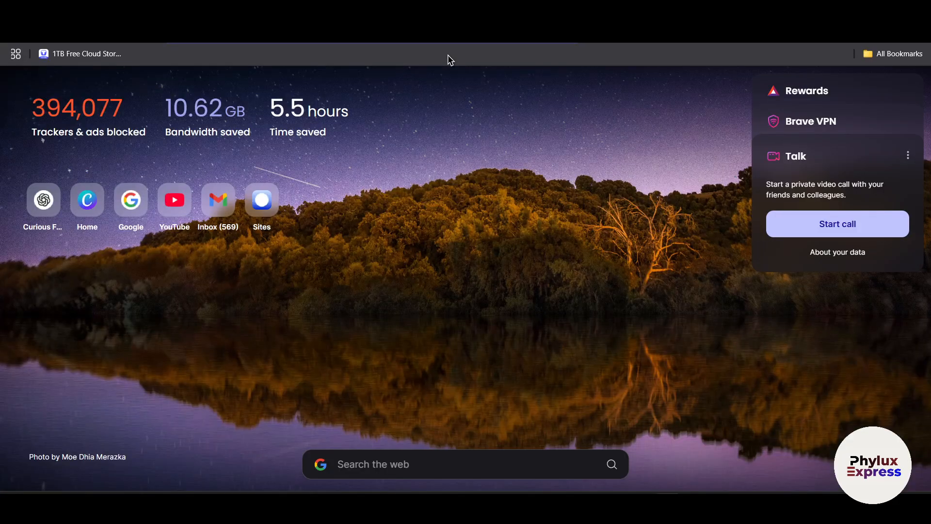
pyautogui.click(362, 45)
pyautogui.write('kdp')
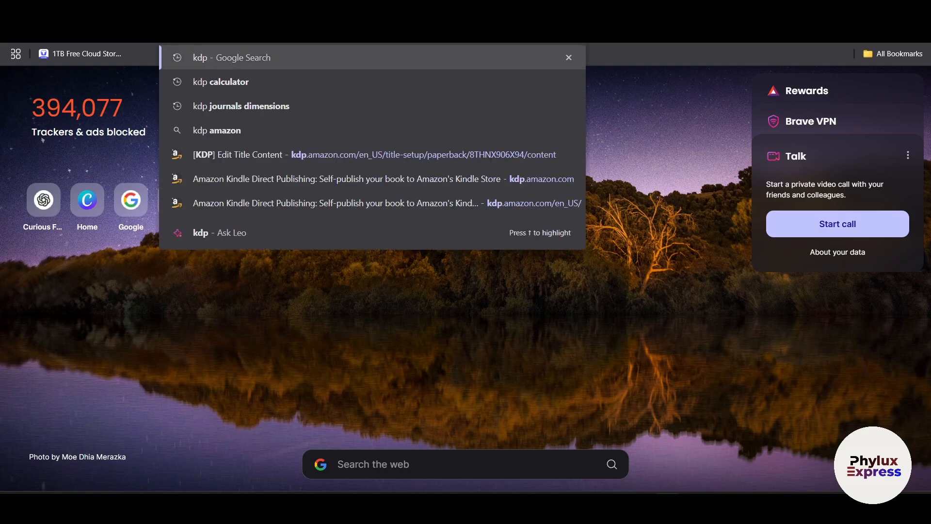
pyautogui.write(' cover calculator')
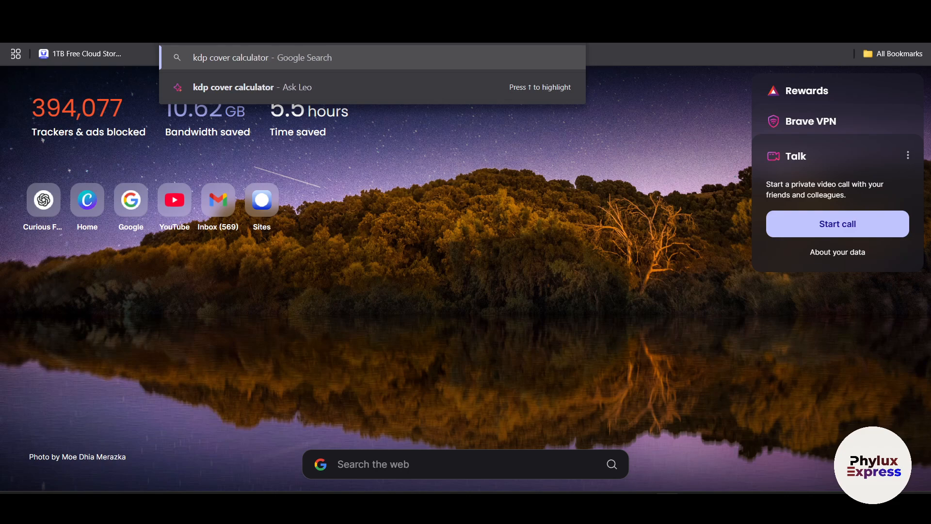
pyautogui.press('Return')
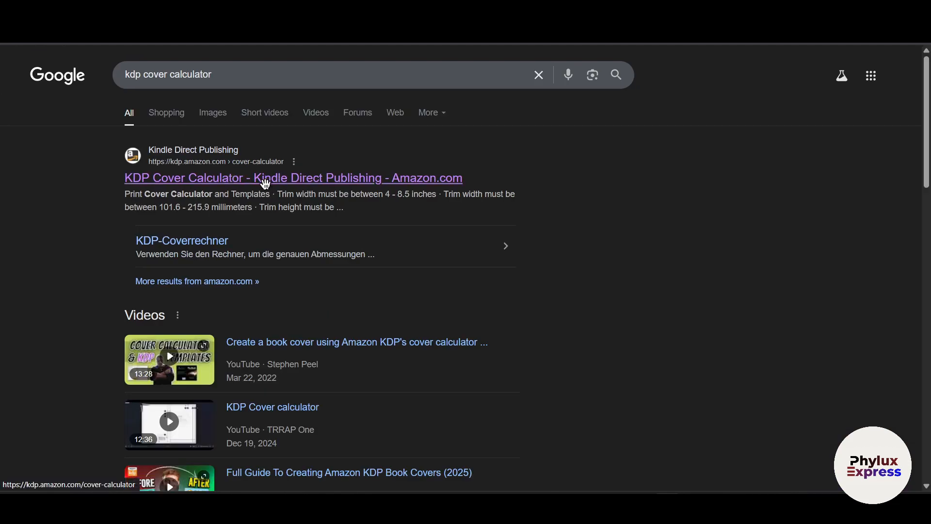
pyautogui.click(409, 178)
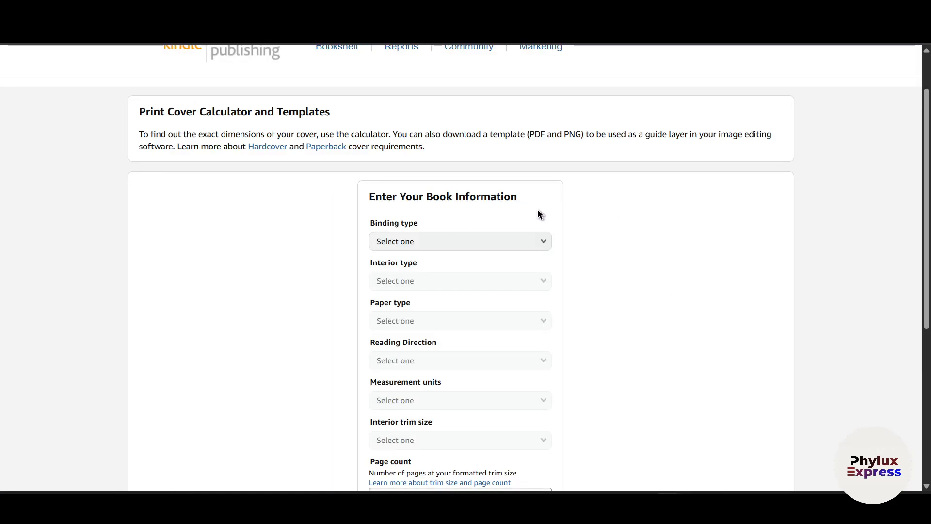
# Calculate cover dimensions for a paperback with black & white interior, white paper, left-to-right reading, inches, 6 x 9 in trim and 25 pages
pyautogui.scroll(-1, 538, 211)
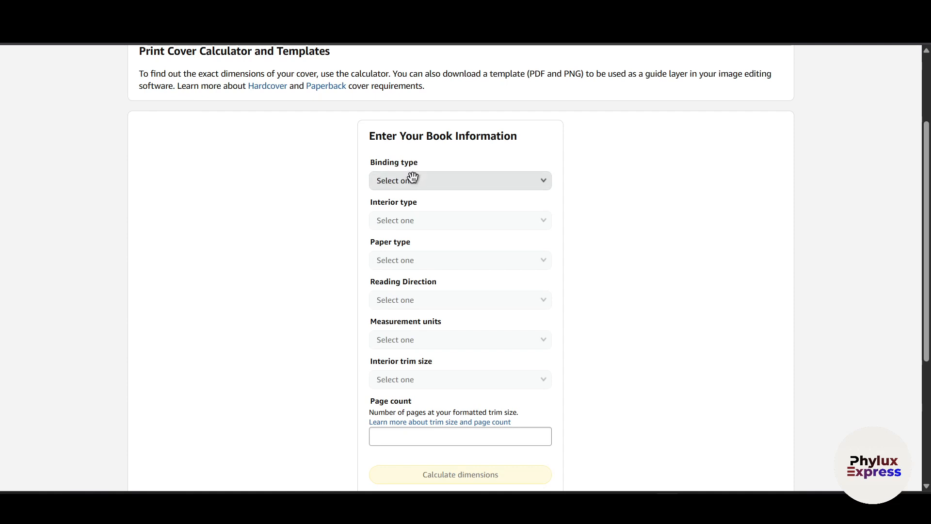
pyautogui.scroll(-1, 429, 184)
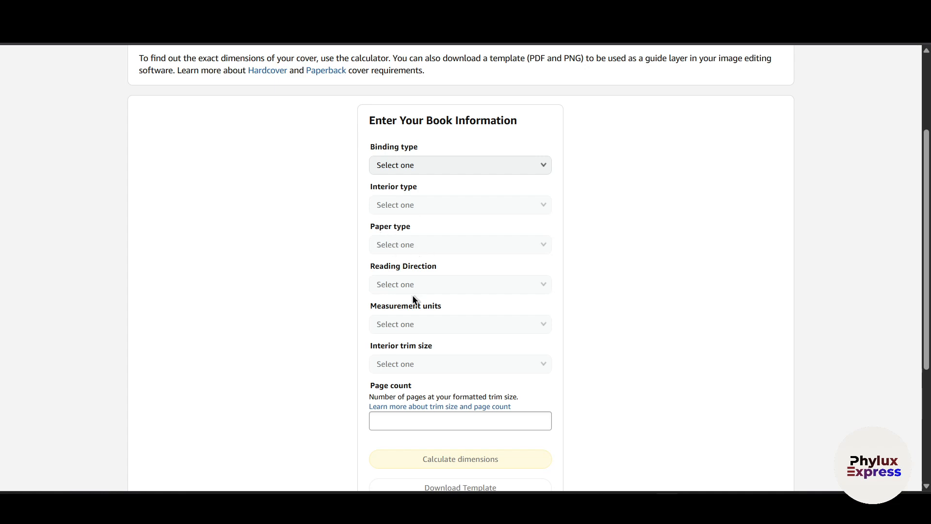
pyautogui.scroll(-1, 444, 292)
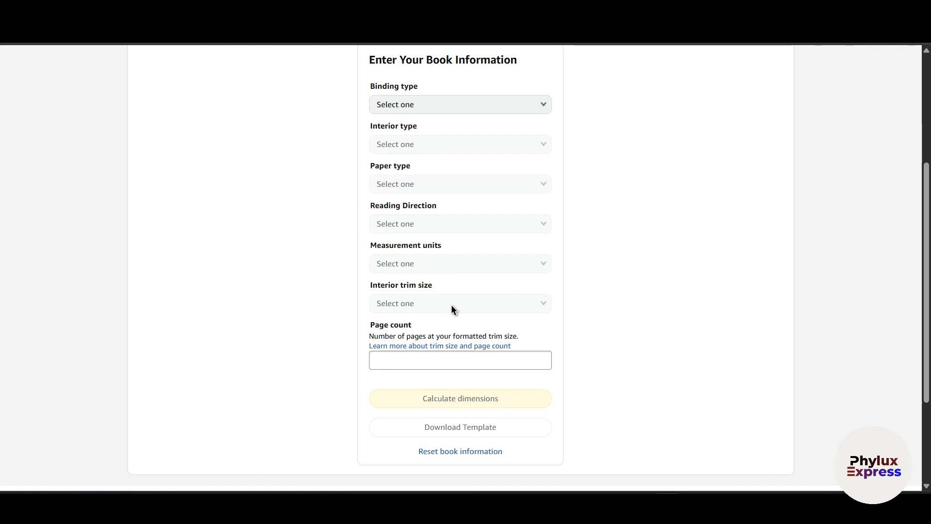
pyautogui.scroll(-3, 446, 360)
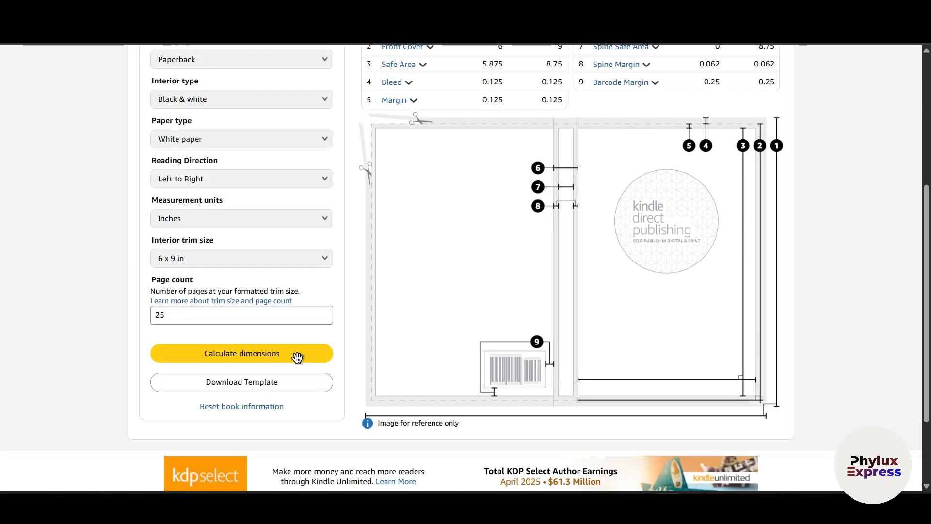
# Download the cover template for the calculated dimensions and save the ZIP archive in the Downloads folder as df
pyautogui.scroll(5, 543, 349)
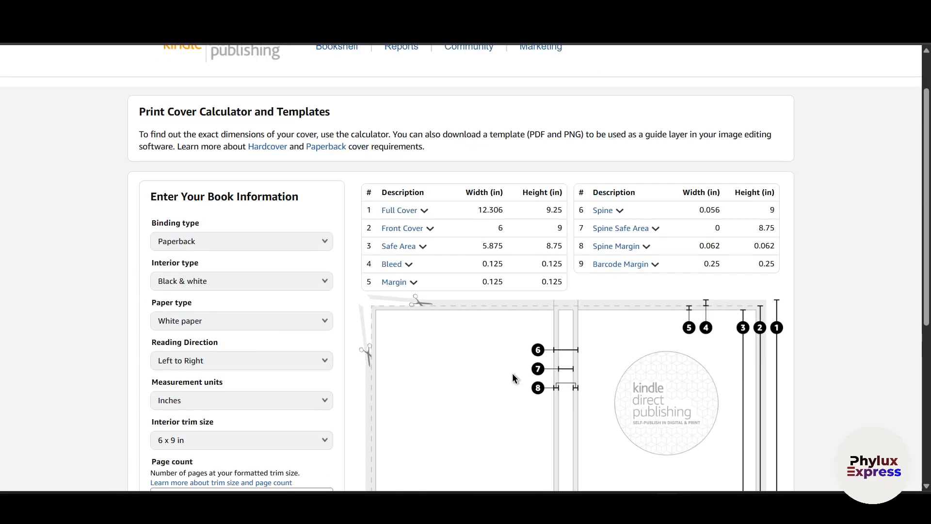
pyautogui.scroll(-6, 521, 356)
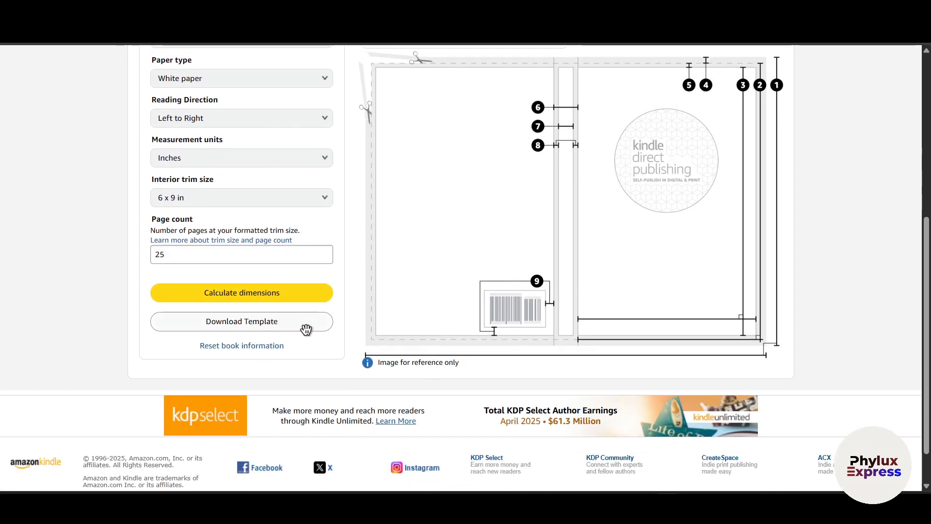
pyautogui.click(250, 323)
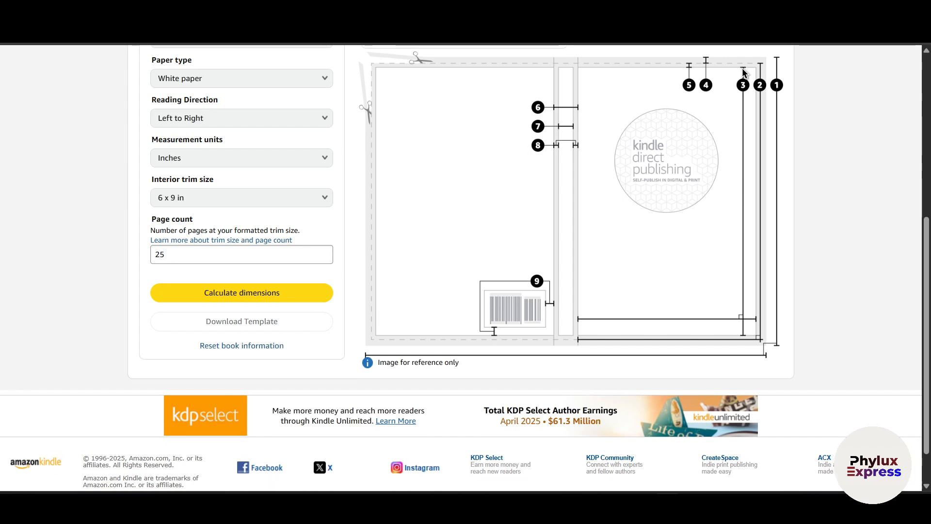
pyautogui.scroll(2, 658, 246)
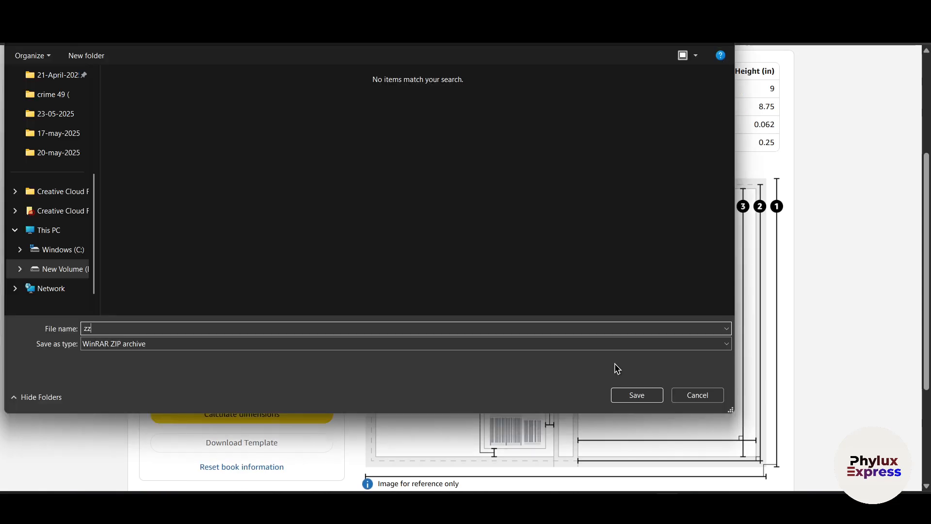
pyautogui.press('BackSpace')
pyautogui.press('BackSpace')
pyautogui.scroll(3, 29, 233)
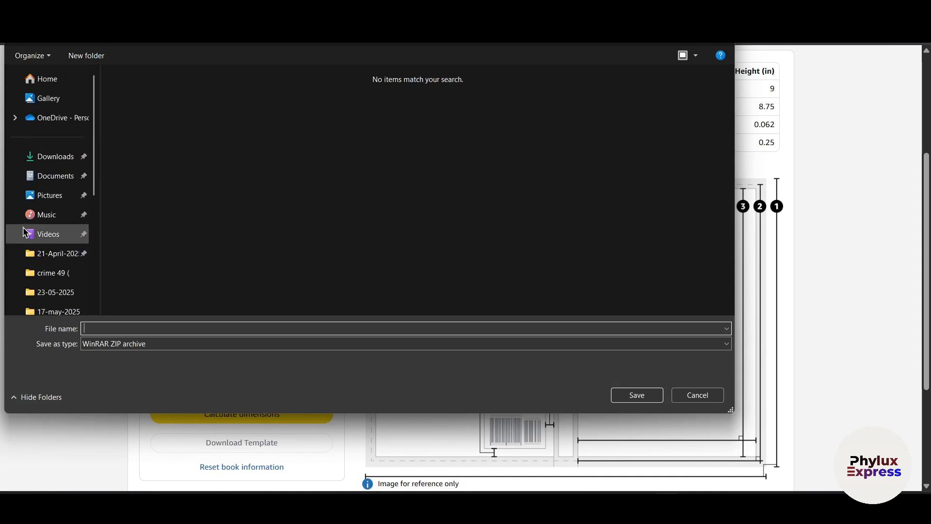
pyautogui.click(56, 158)
pyautogui.click(639, 398)
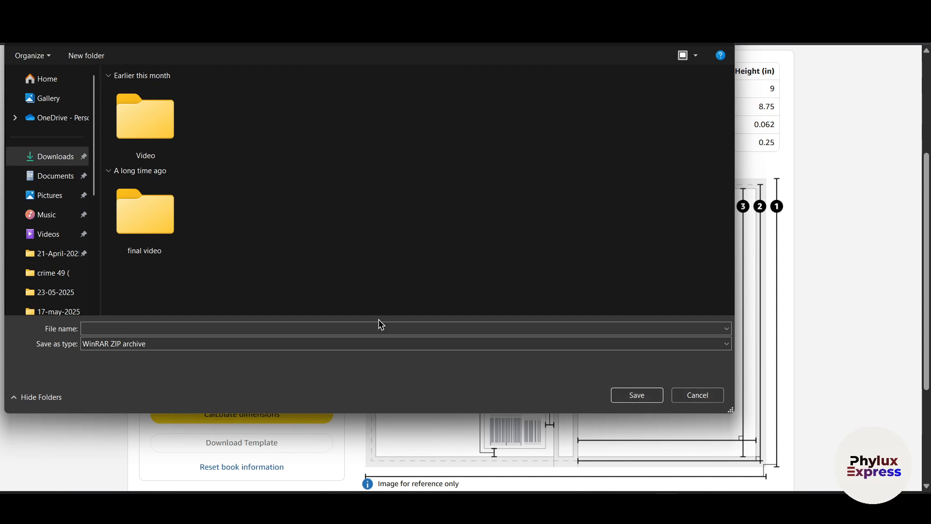
pyautogui.write('df')
pyautogui.click(626, 395)
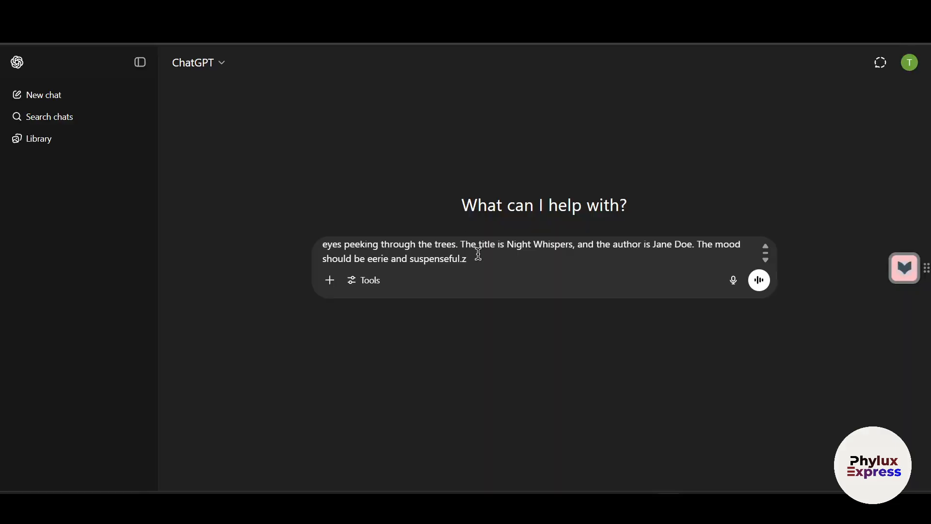
pyautogui.scroll(3, 478, 251)
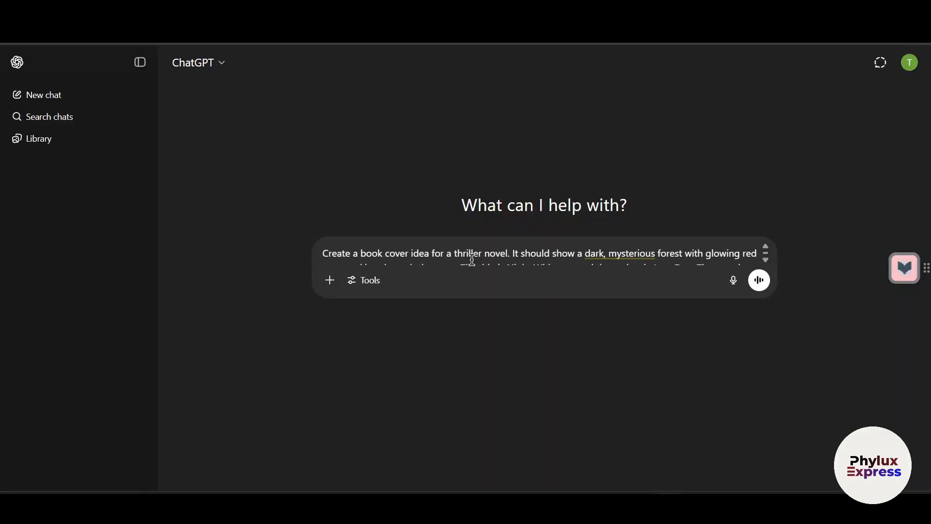
pyautogui.scroll(-3, 469, 256)
pyautogui.scroll(3, 476, 252)
pyautogui.scroll(-2, 515, 260)
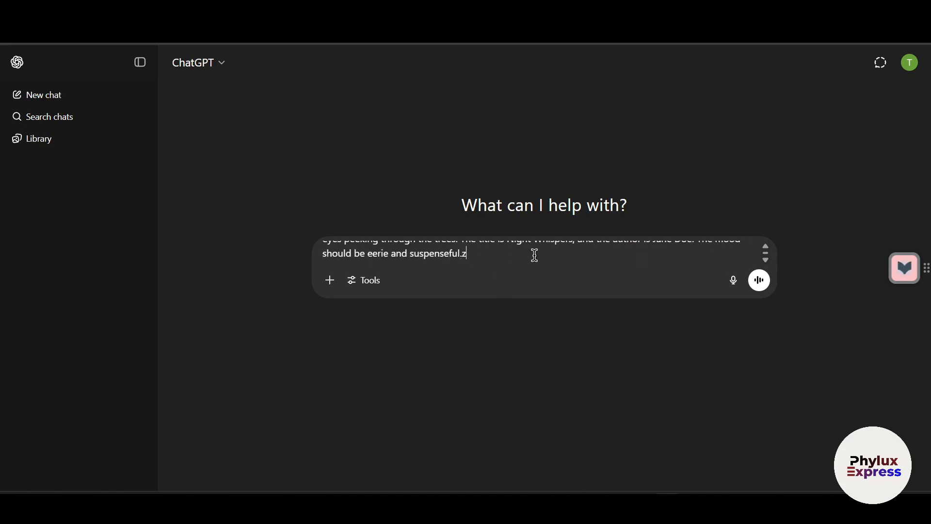
pyautogui.press('BackSpace')
pyautogui.write('zz')
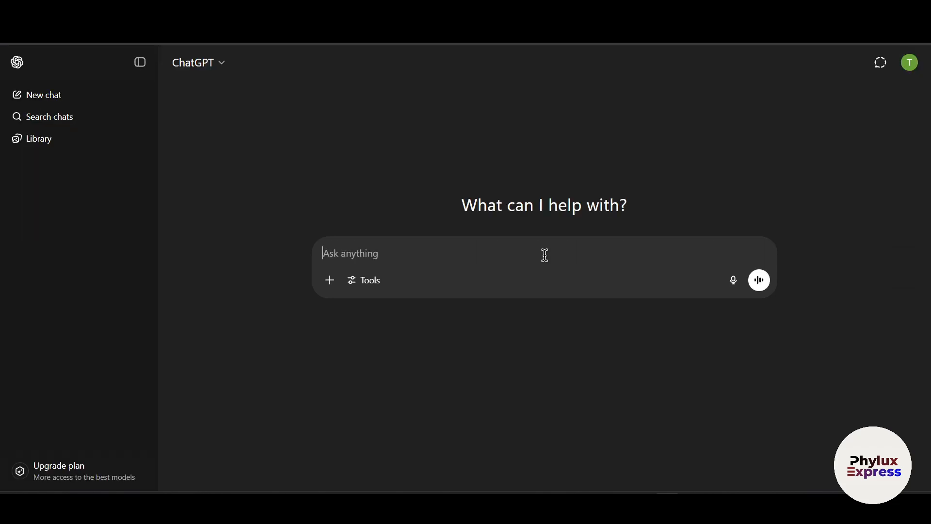
# Ask ChatGPT for an eerie, suspenseful thriller cover titled Night Whispers with the author's name and glowing red eyes in a dark, mysterious forest
pyautogui.write('Create a book cover idea for a thriller novel. It should show a dark, mysterious forest with glowing red eyes peeking through the trees. The title is Night Whispers, and the author is Jane Doe. The mood should be eerie and suspenseful.')
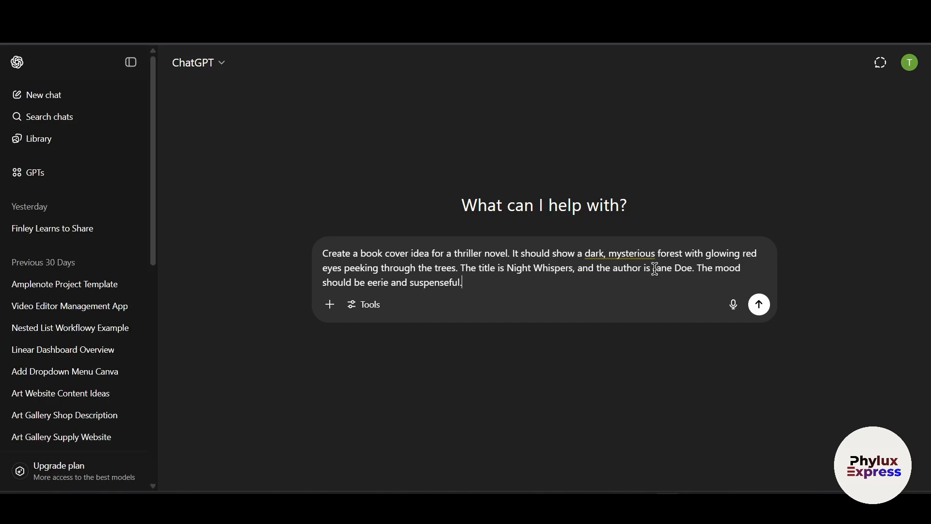
pyautogui.write('z')
pyautogui.click(760, 305)
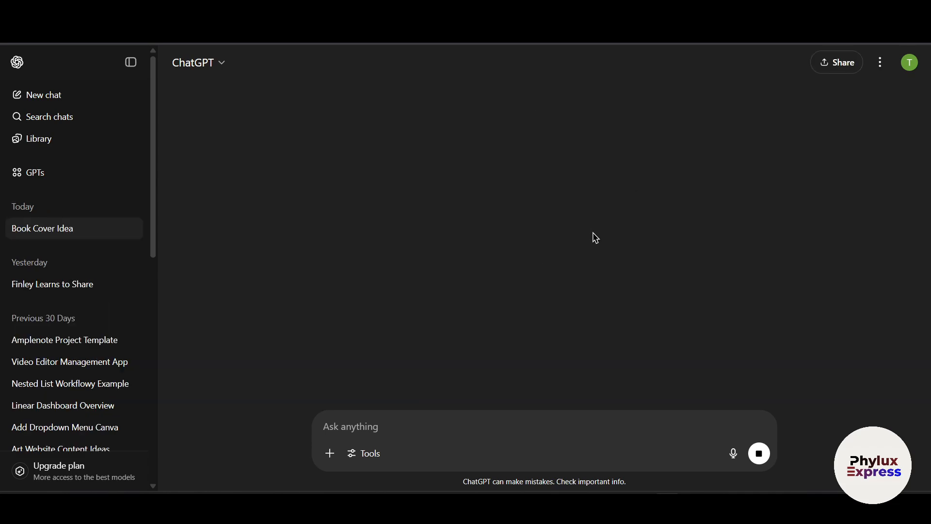
# Examine the generated thriller cover from the title down to the author name
pyautogui.write('z')
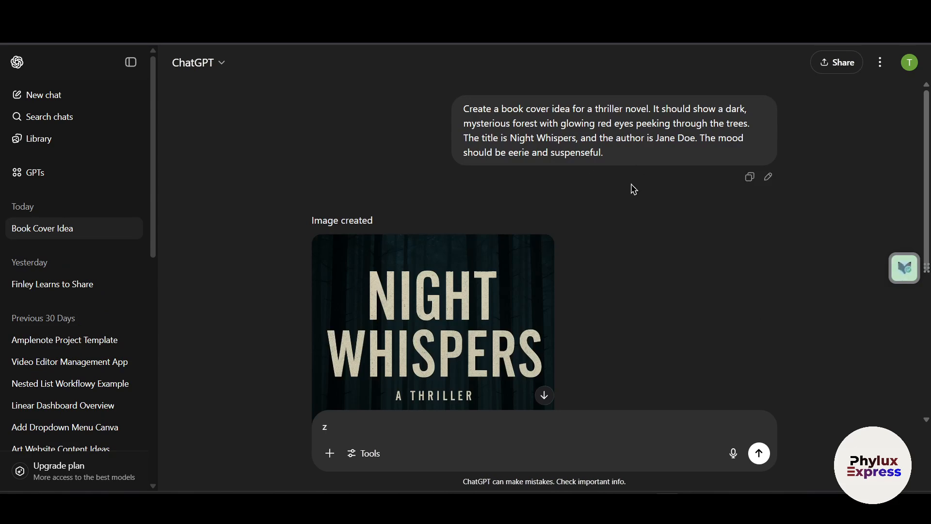
pyautogui.scroll(-3, 499, 297)
pyautogui.scroll(3, 509, 302)
pyautogui.scroll(-3, 511, 303)
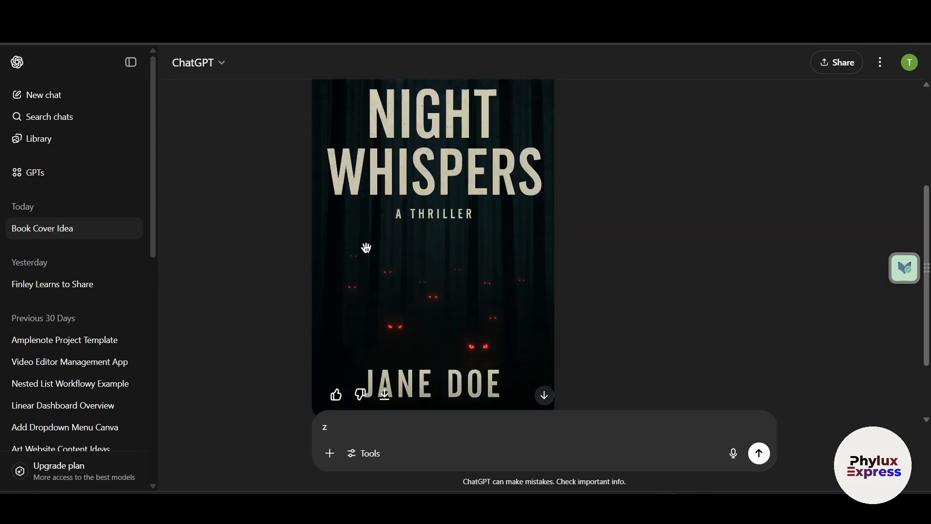
pyautogui.scroll(-2, 434, 235)
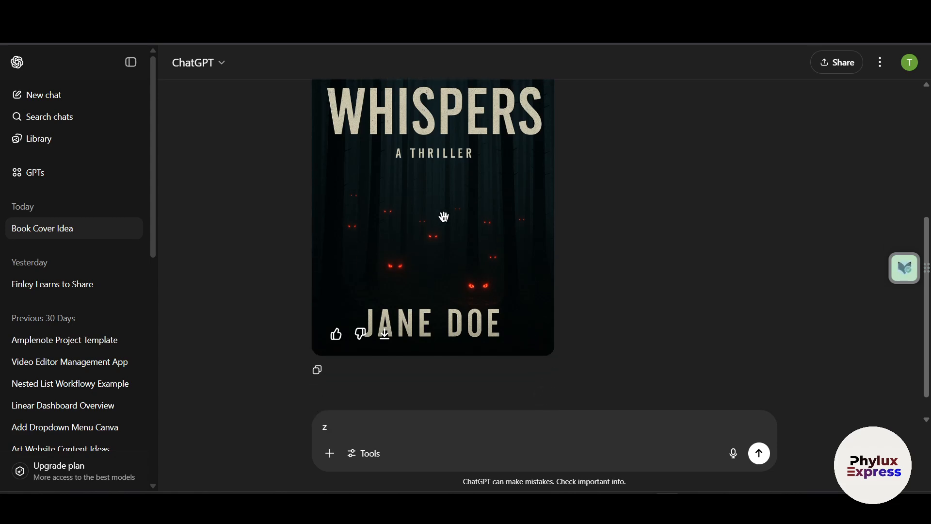
pyautogui.scroll(3, 388, 238)
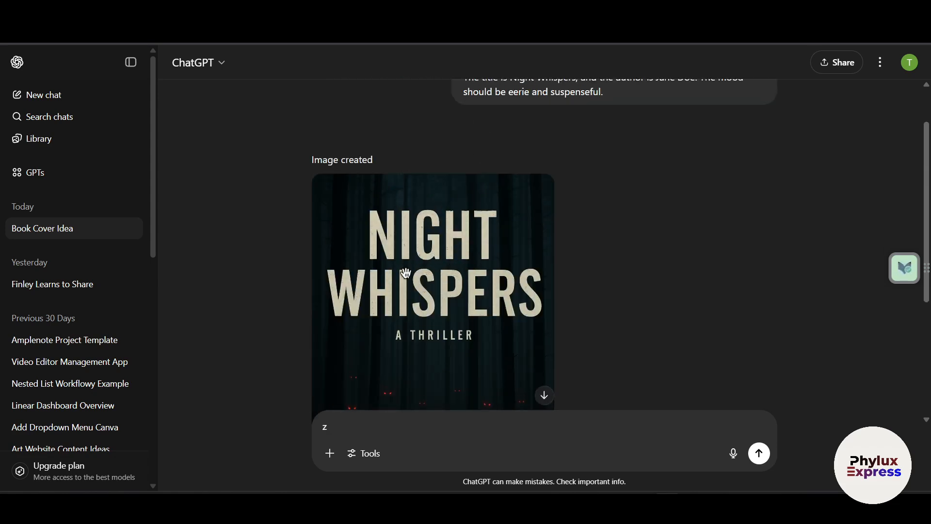
pyautogui.scroll(-2, 465, 322)
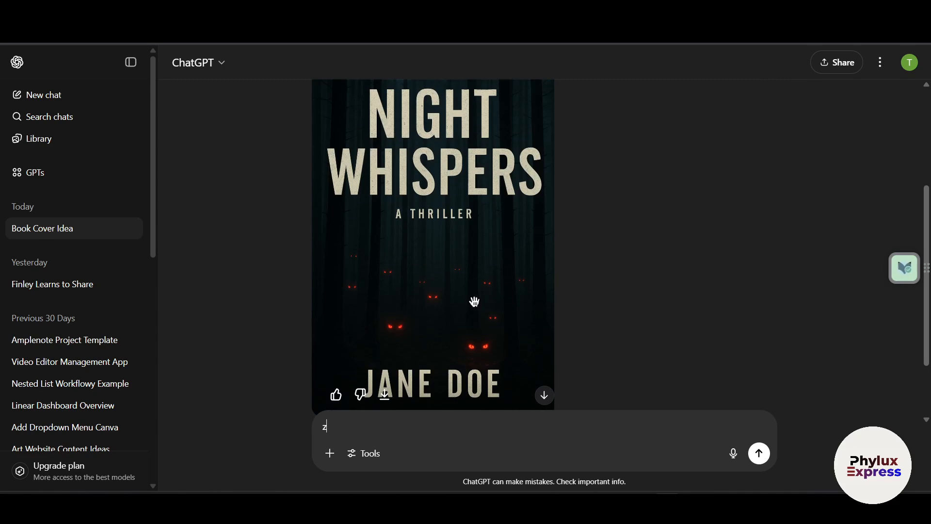
# Open the generated cover image and submit the edit request "remove the text and make this cover more scary"
pyautogui.click(418, 244)
pyautogui.click(387, 445)
pyautogui.write('re')
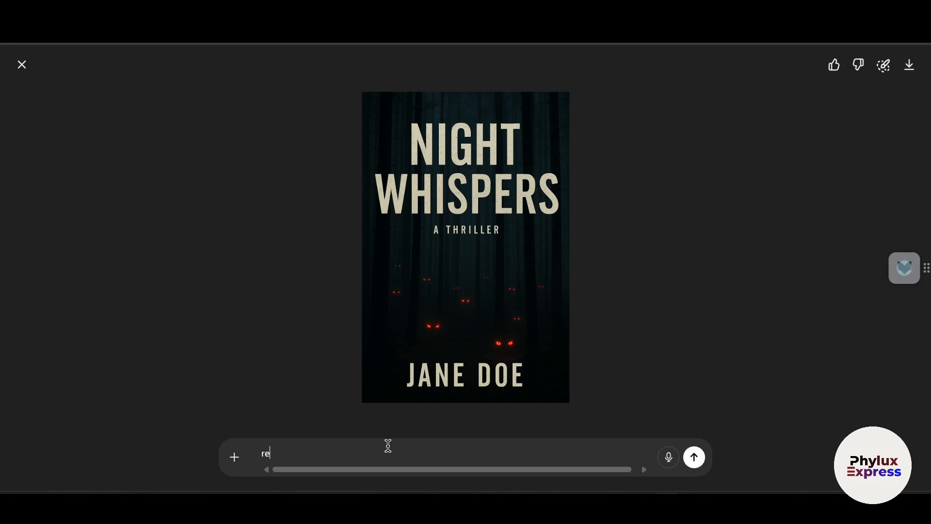
pyautogui.write('move the text and make this cover more scary')
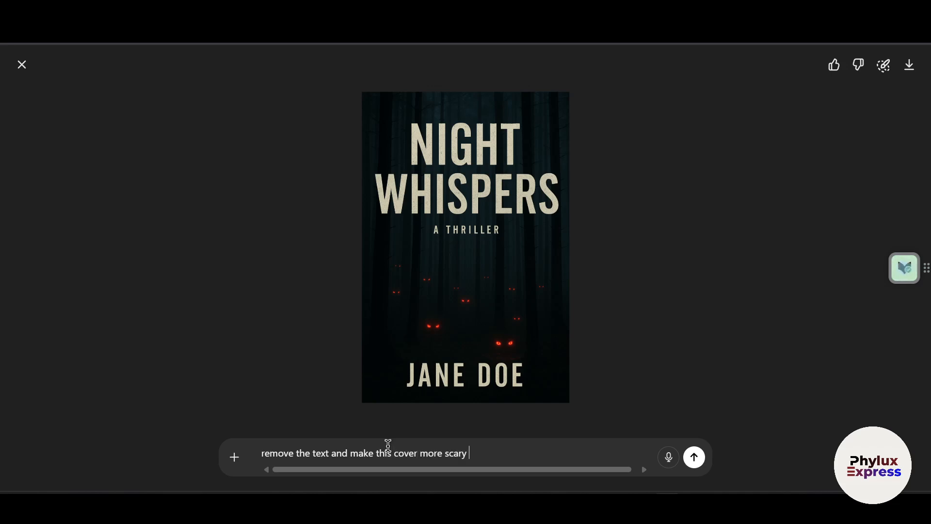
pyautogui.press('Return')
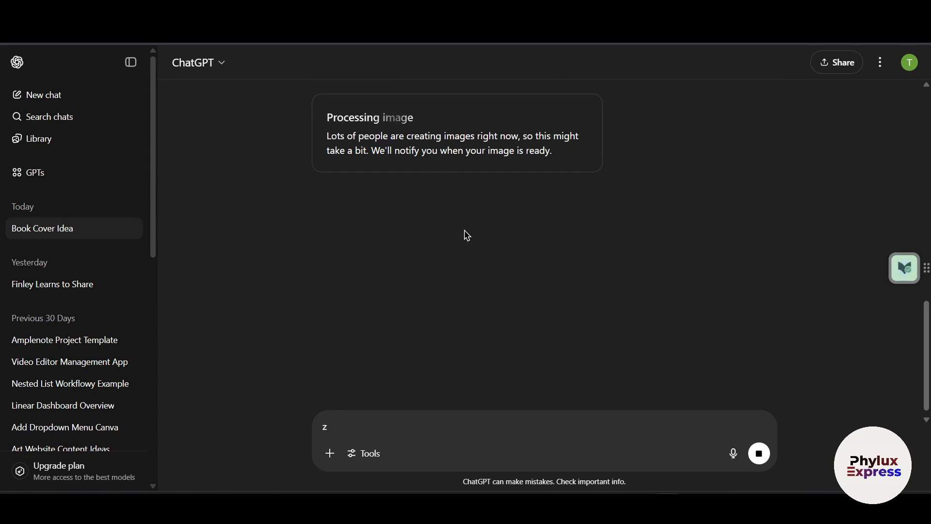
pyautogui.scroll(5, 460, 231)
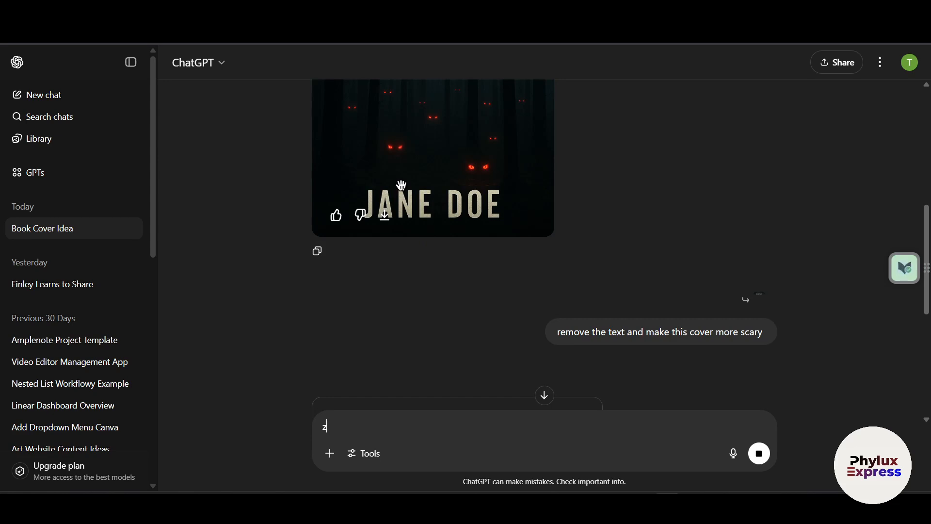
pyautogui.scroll(-5, 449, 210)
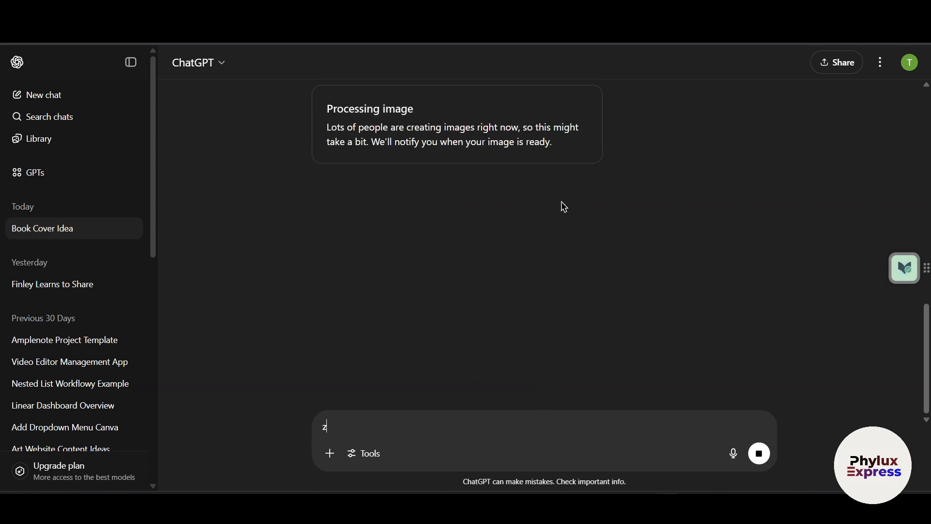
pyautogui.scroll(8, 564, 208)
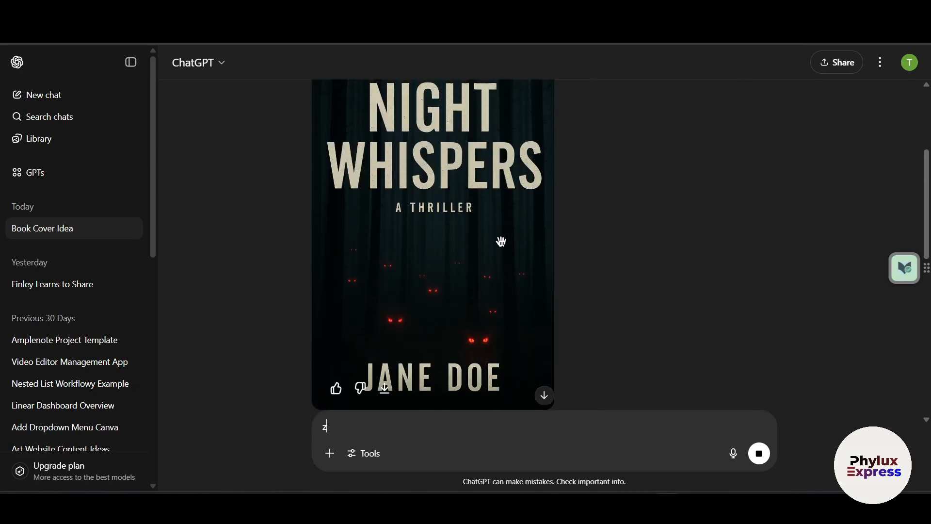
pyautogui.write('zz')
pyautogui.scroll(-8, 516, 230)
pyautogui.scroll(4, 457, 243)
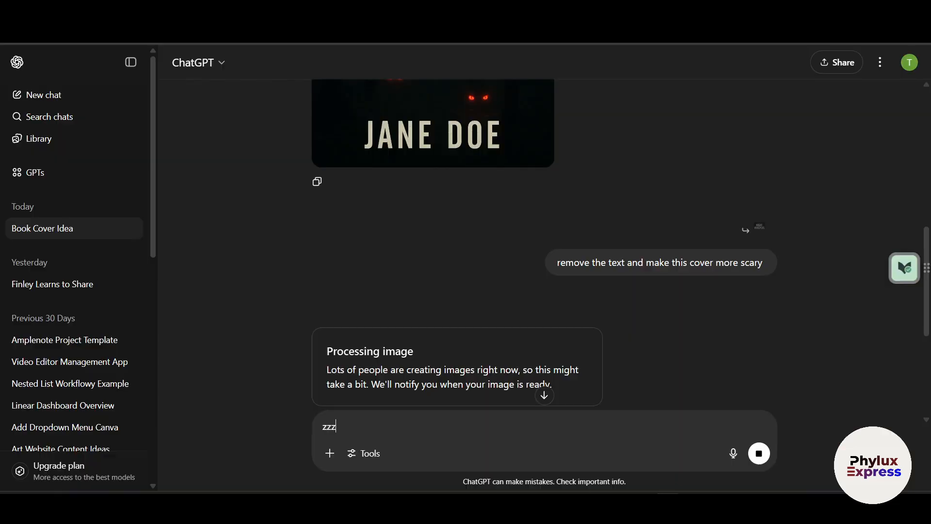
pyautogui.scroll(-5, 426, 324)
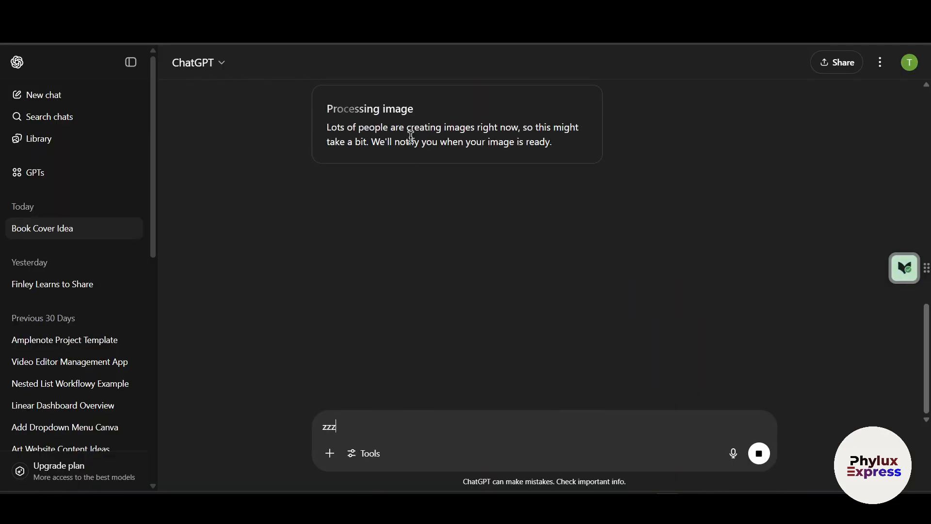
pyautogui.scroll(3, 451, 277)
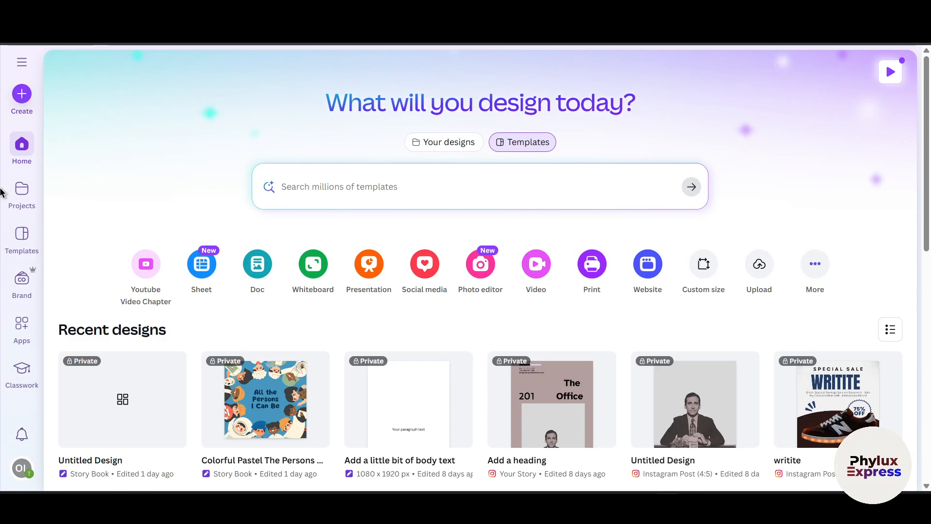
# Switch to Canva and set up a custom-size design in inches, entering a width of 6 and a height of 9
pyautogui.click(22, 94)
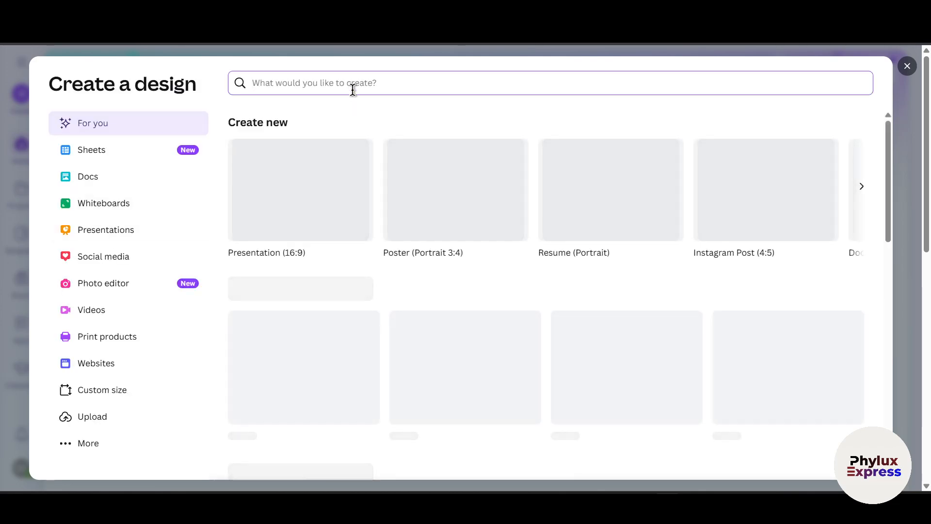
pyautogui.write('cover')
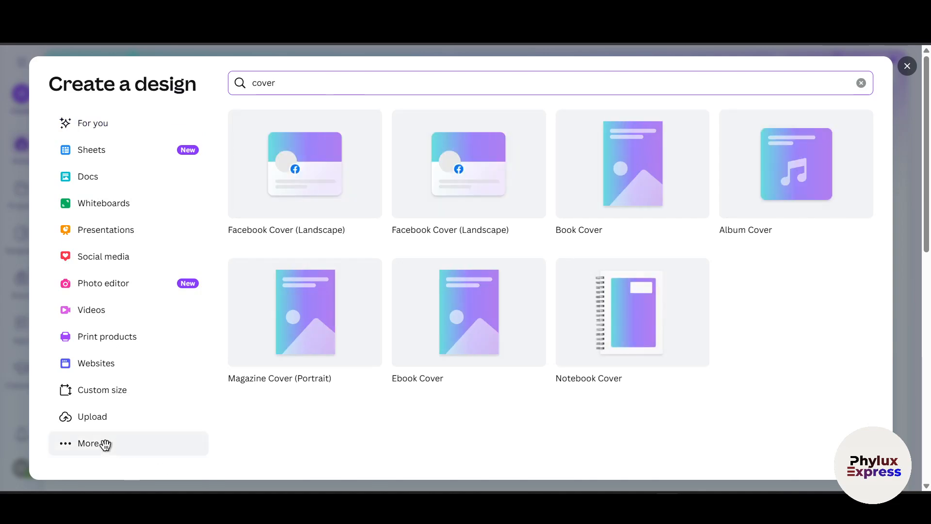
pyautogui.click(120, 393)
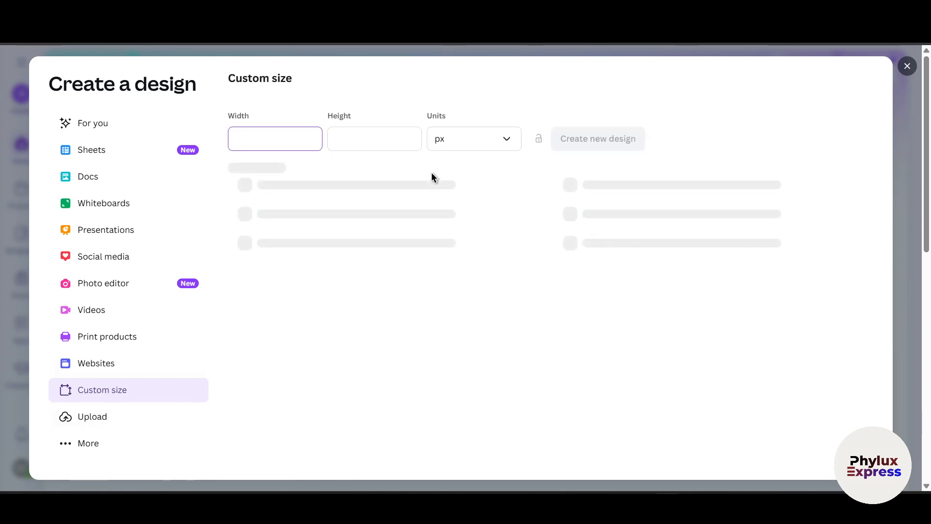
pyautogui.click(474, 139)
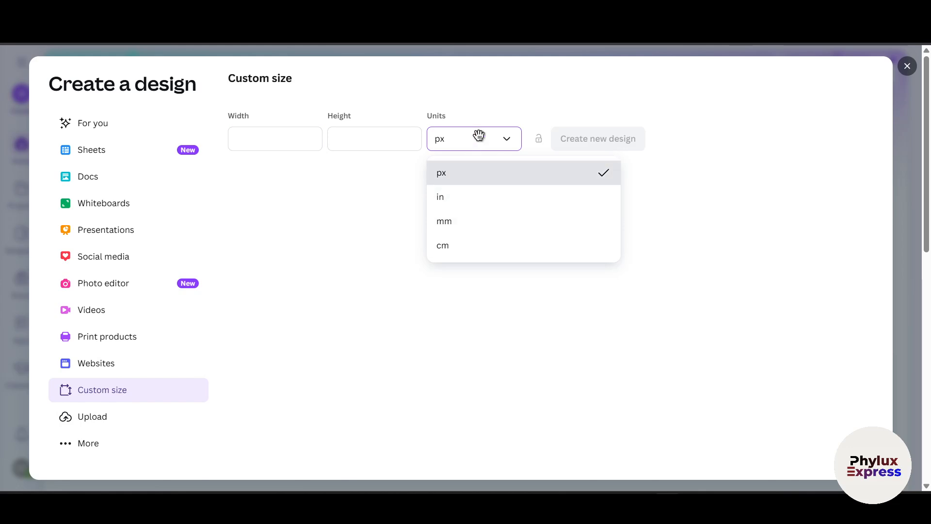
pyautogui.press('Down')
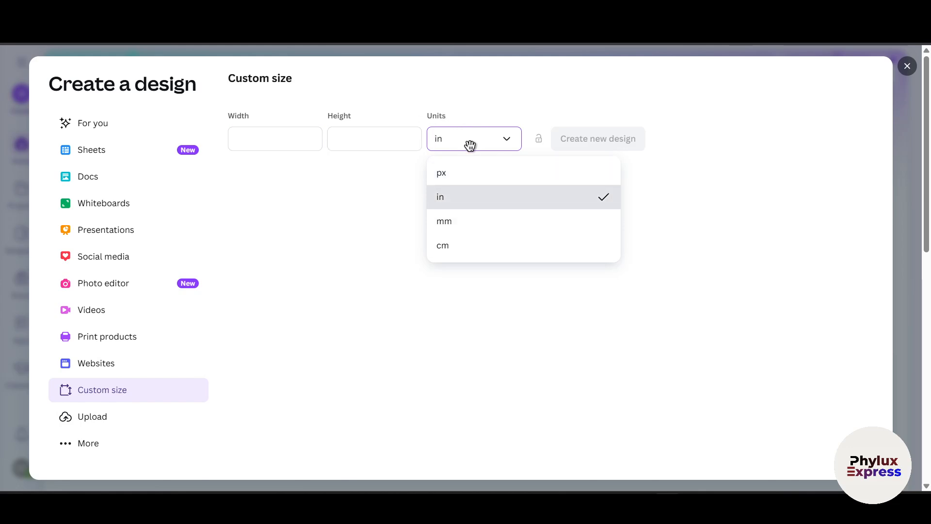
pyautogui.click(276, 148)
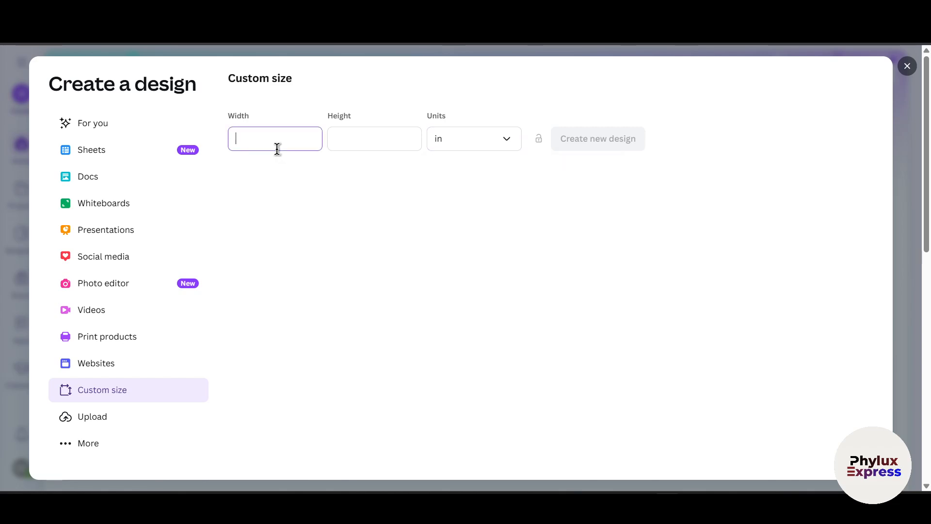
pyautogui.click(353, 140)
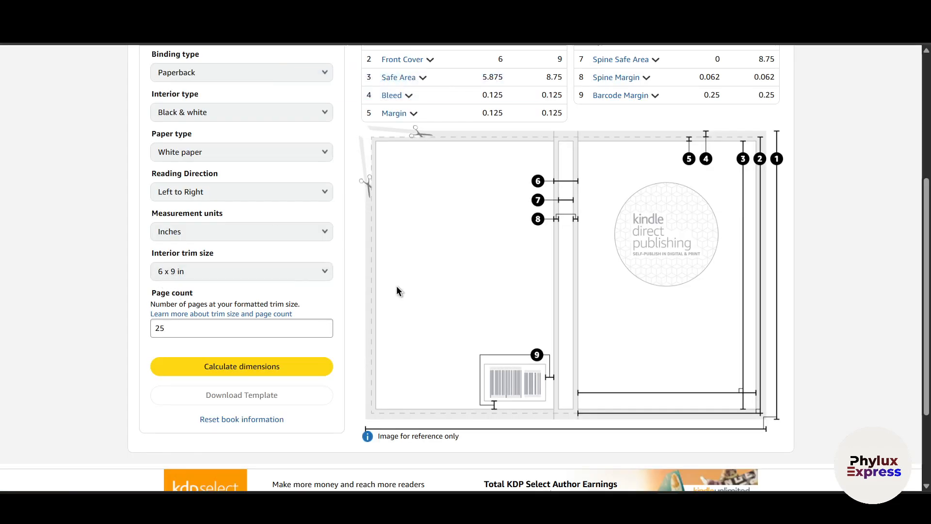
# Copy the Full Cover width of 12.306 in from the KDP cover calculator and use it as the custom design's width
pyautogui.scroll(3, 397, 291)
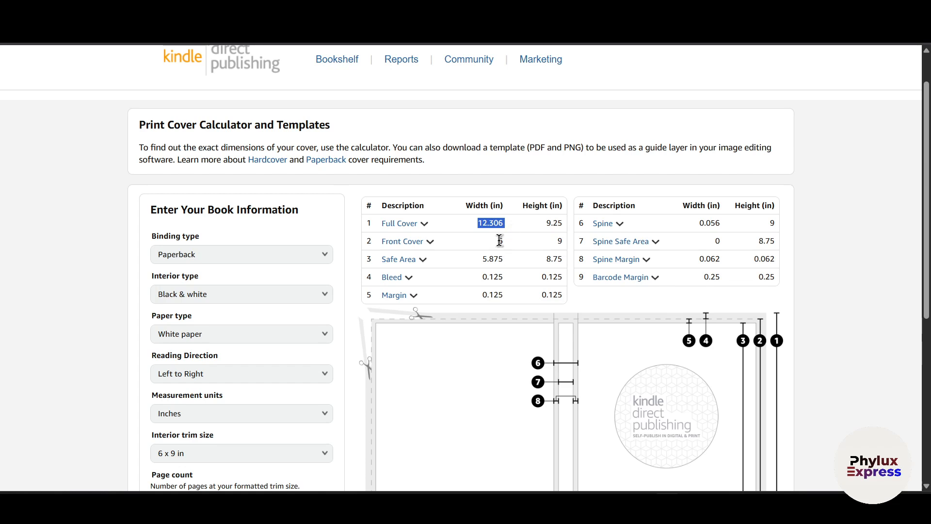
pyautogui.doubleClick(497, 222)
pyautogui.hotkey('ctrl', 'c')
pyautogui.hotkey('ctrl', 'Tab')
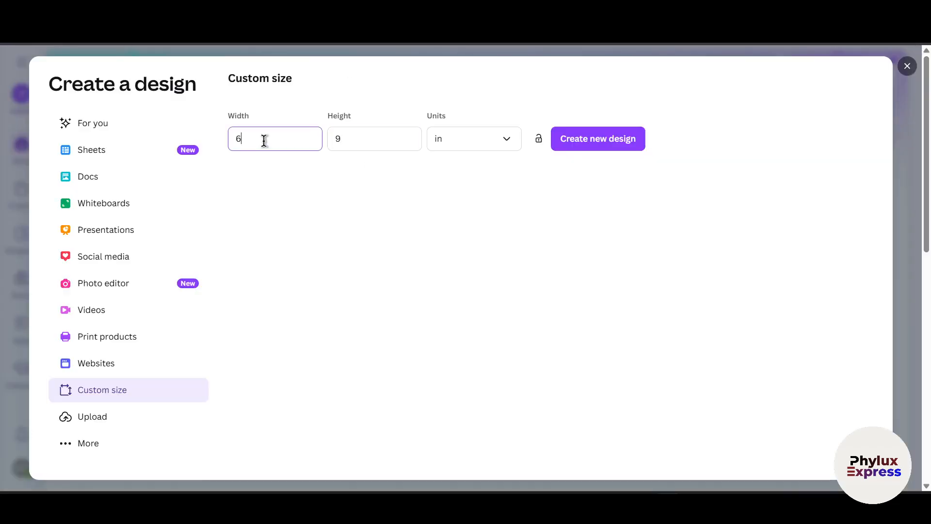
pyautogui.moveTo(264, 141); pyautogui.dragTo(131, 143)
pyautogui.hotkey('ctrl', 'v')
# Copy the Full Cover height of 9.25 in from the KDP calculator into the custom design's height and create the design
pyautogui.hotkey('ctrl', 'shift', 'Tab')
pyautogui.doubleClick(553, 223)
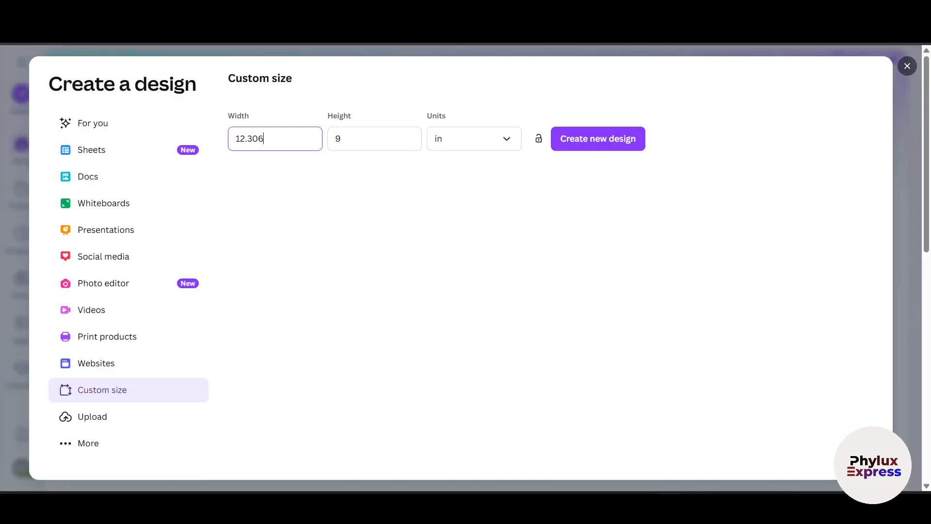
pyautogui.hotkey('ctrl', 'Tab')
pyautogui.click(373, 137)
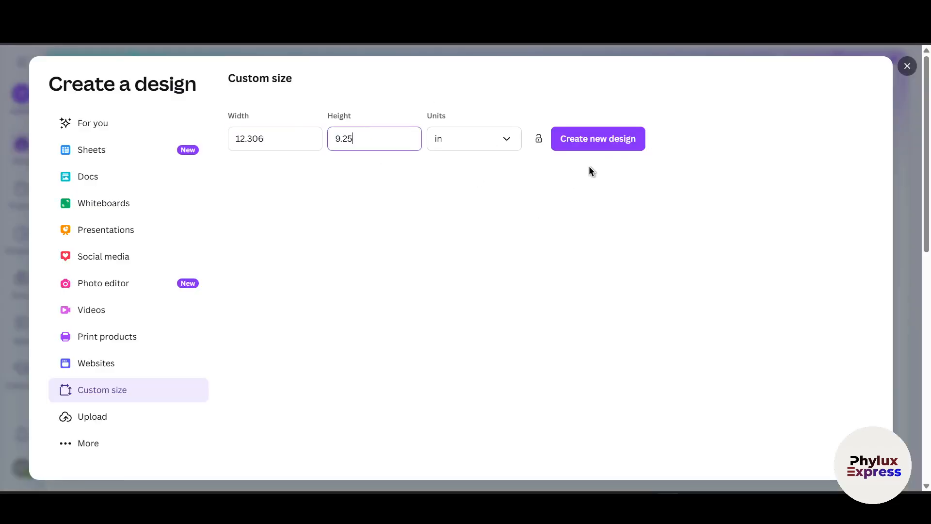
pyautogui.click(591, 142)
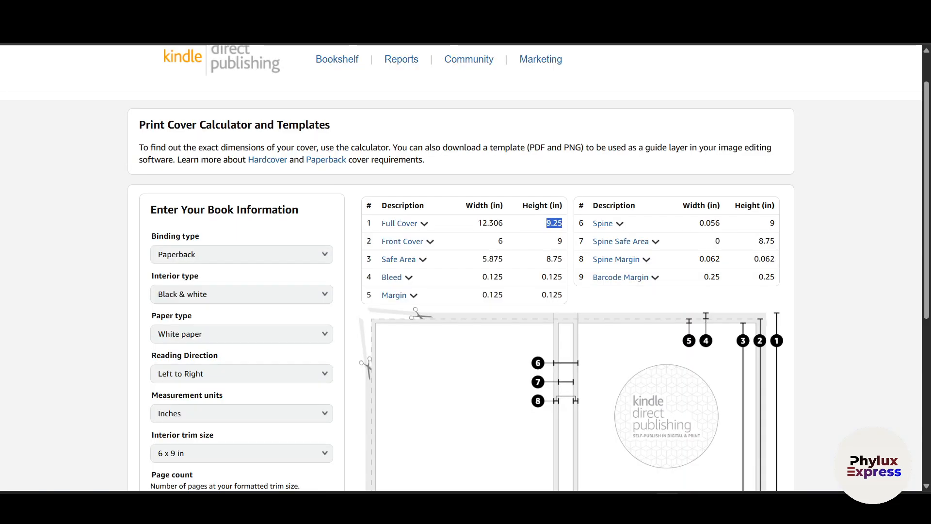
pyautogui.scroll(-3, 443, 365)
pyautogui.scroll(1, 619, 359)
pyautogui.scroll(-1, 620, 359)
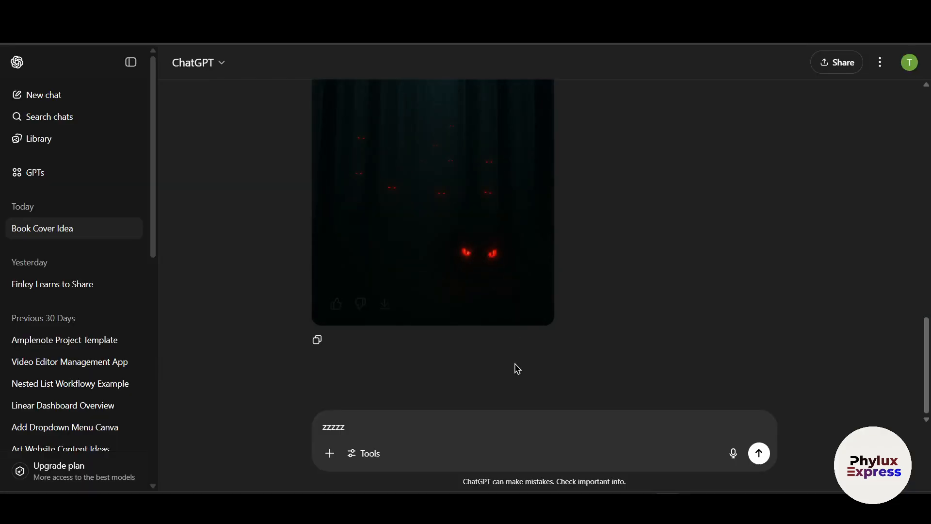
# Switch to ChatGPT and compare the newly generated text-free forest cover with the earlier titled version
pyautogui.scroll(3, 516, 368)
pyautogui.scroll(-1, 479, 353)
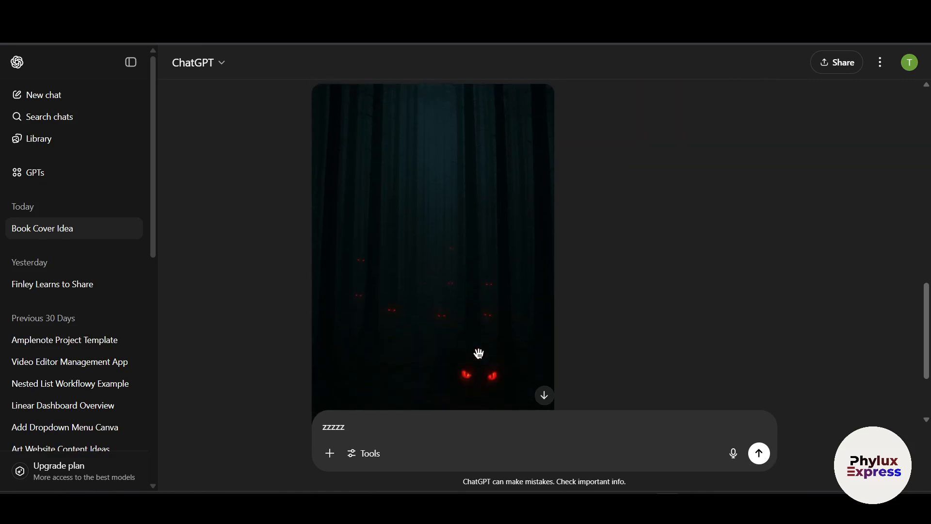
pyautogui.scroll(-2, 479, 353)
pyautogui.scroll(12, 403, 324)
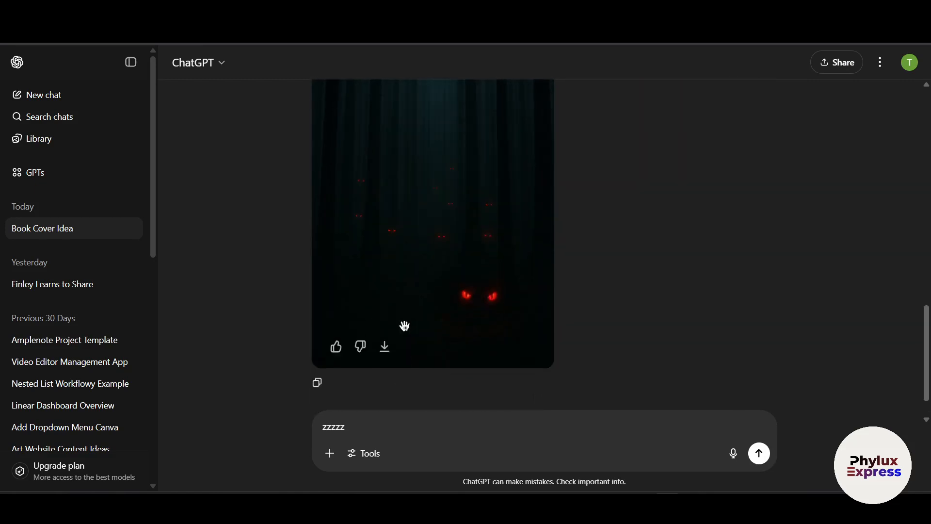
pyautogui.scroll(-3, 436, 345)
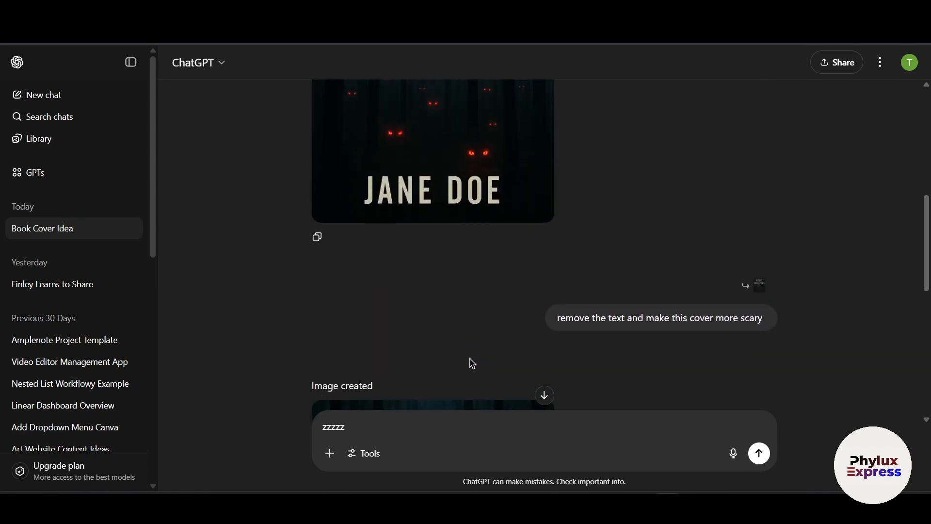
pyautogui.scroll(3, 469, 362)
pyautogui.scroll(-5, 457, 365)
pyautogui.scroll(-6, 445, 364)
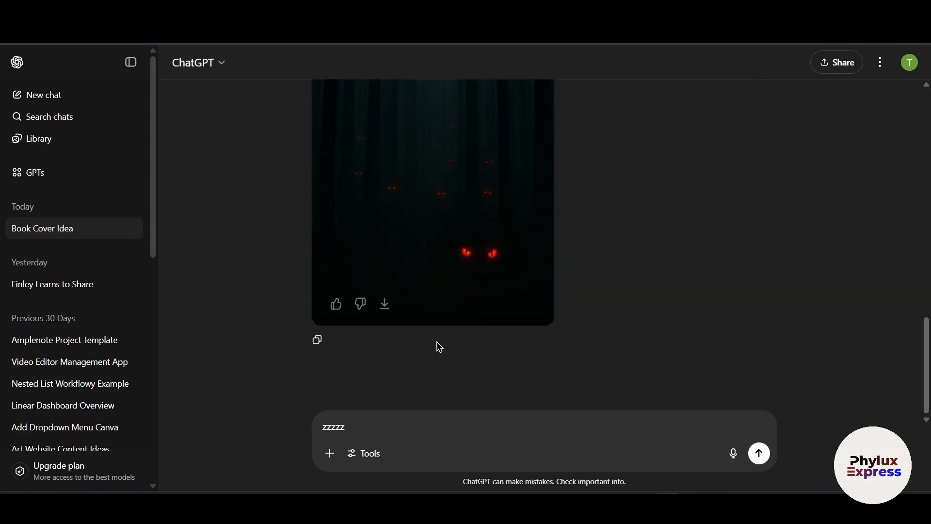
pyautogui.scroll(2, 446, 296)
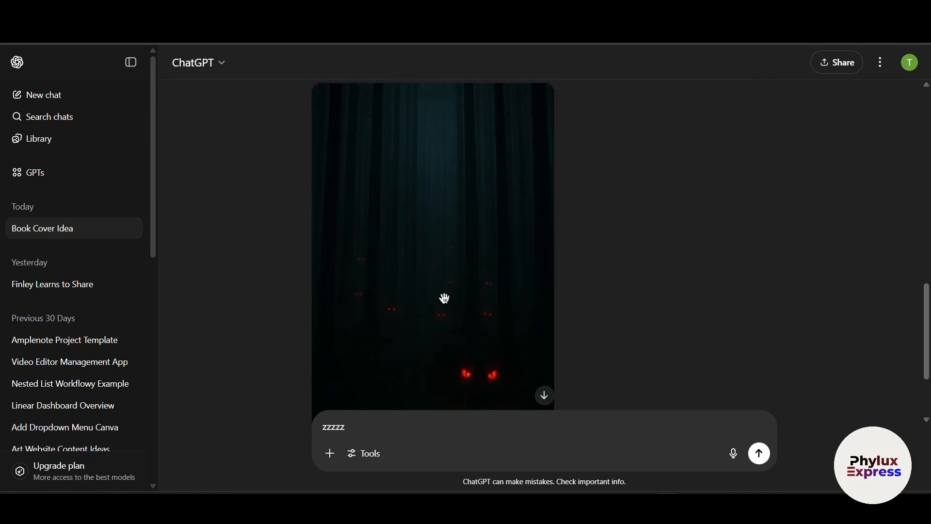
# Download the text-free forest cover as a PNG under its suggested name, and view the image enlarged before closing it
pyautogui.scroll(-1, 490, 267)
pyautogui.click(387, 365)
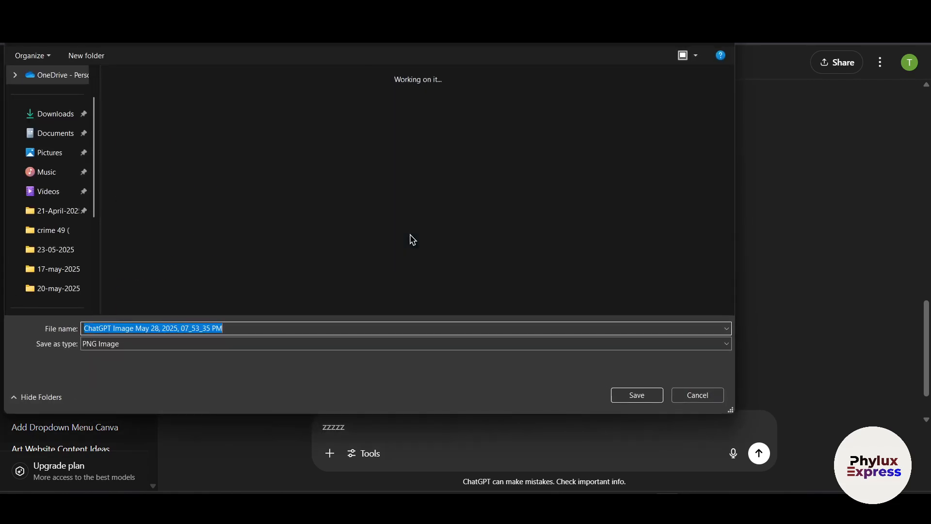
pyautogui.click(635, 395)
pyautogui.click(359, 242)
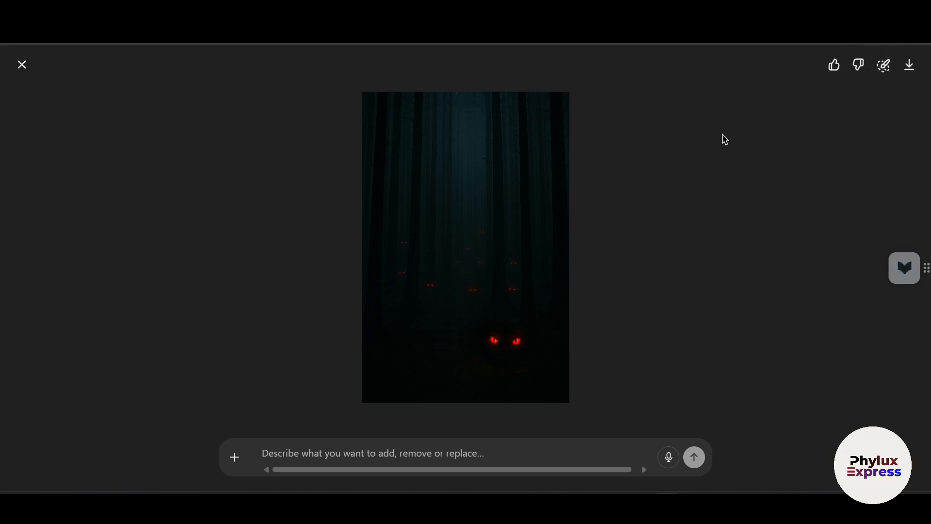
pyautogui.click(10, 75)
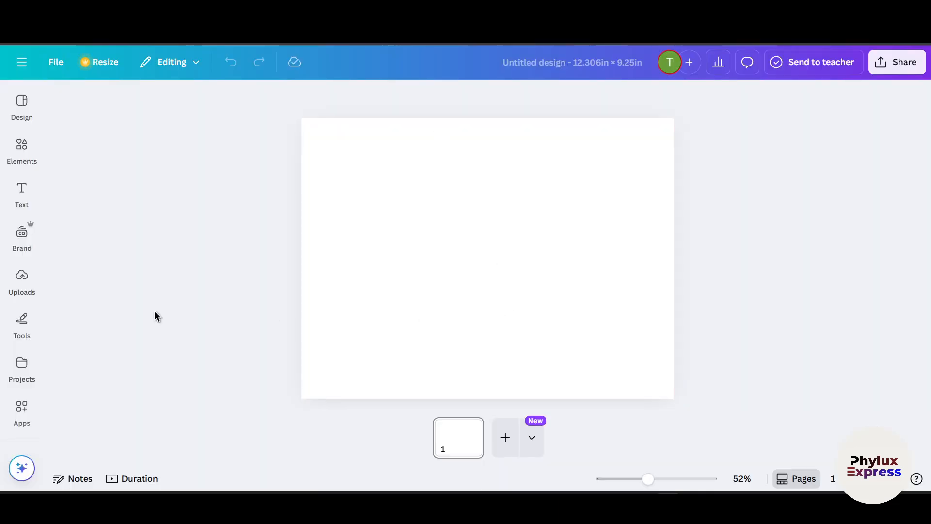
# Switch to Canva and upload the downloaded ChatGPT cover image from its download folder to the uploads
pyautogui.click(19, 286)
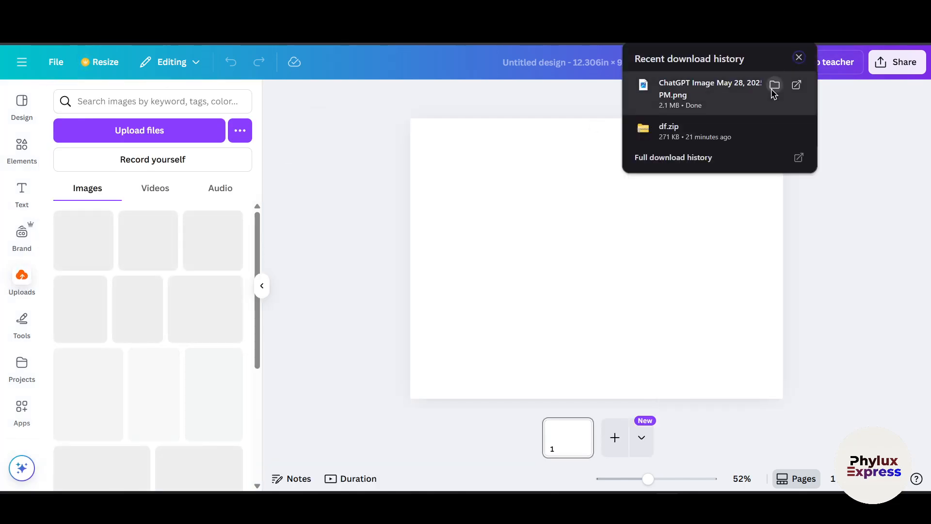
pyautogui.click(772, 87)
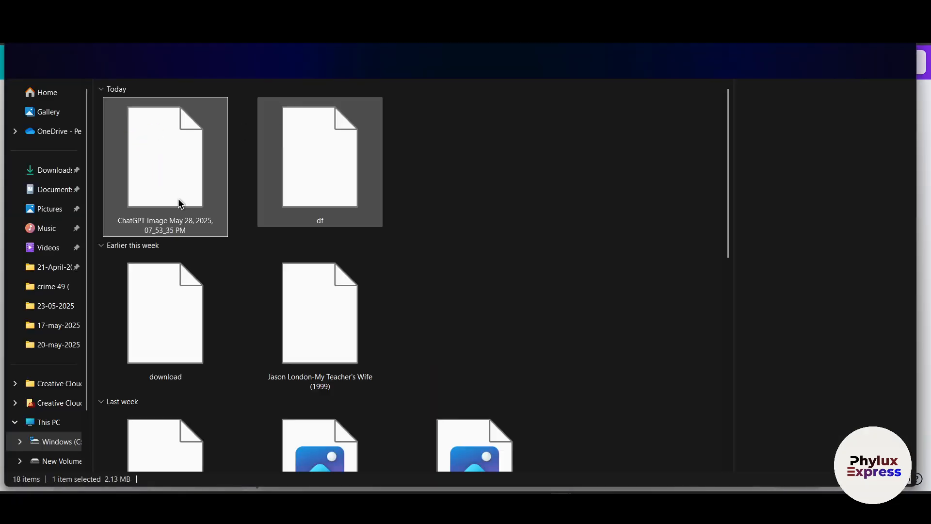
pyautogui.moveTo(175, 216); pyautogui.dragTo(139, 230)
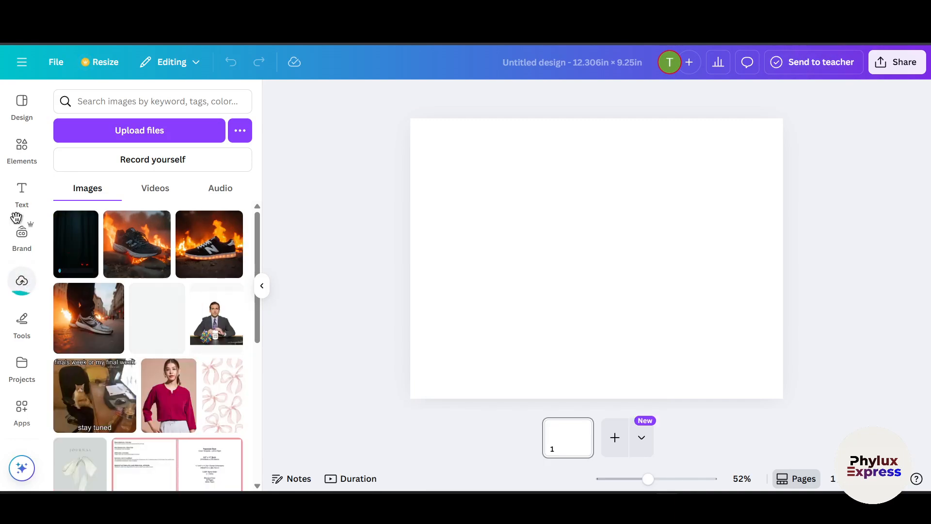
# Locate the downloaded df.zip, extract it with WinRAR into a df folder, and open the PNG cover template
pyautogui.click(811, 38)
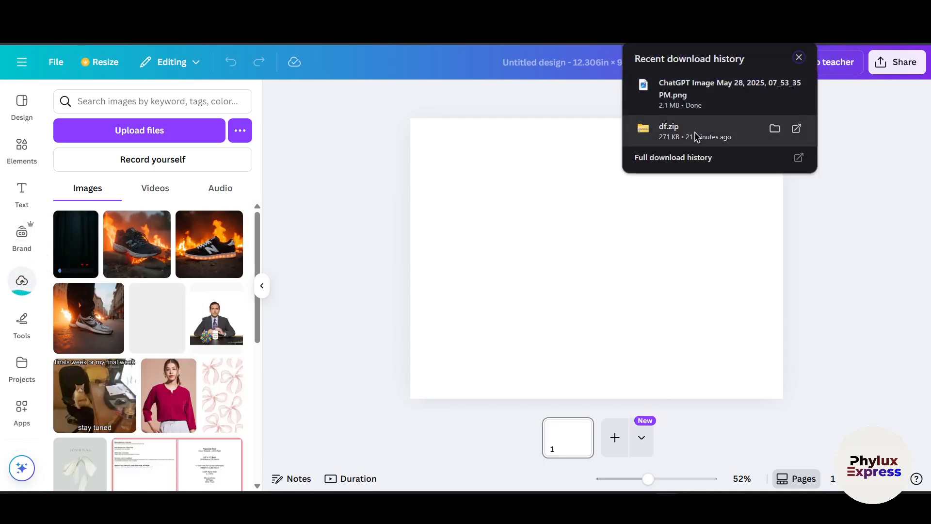
pyautogui.click(774, 129)
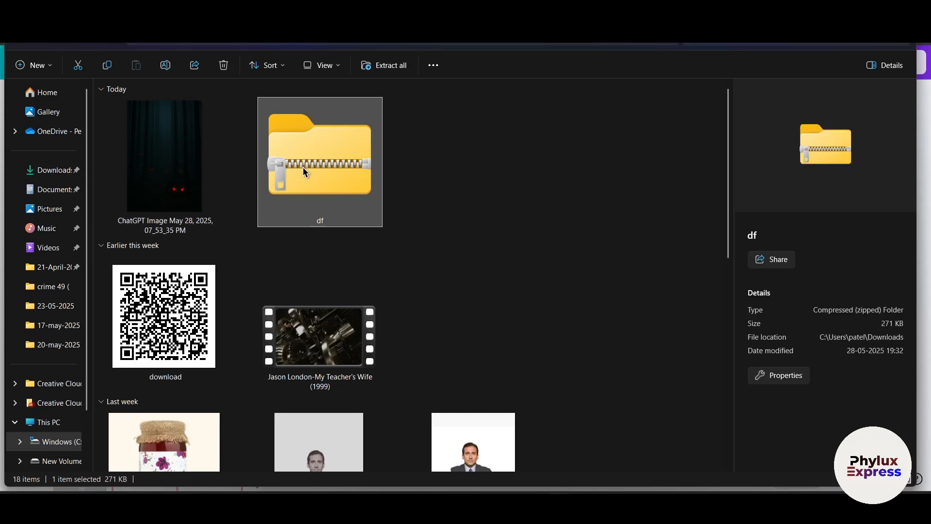
pyautogui.rightClick(305, 170)
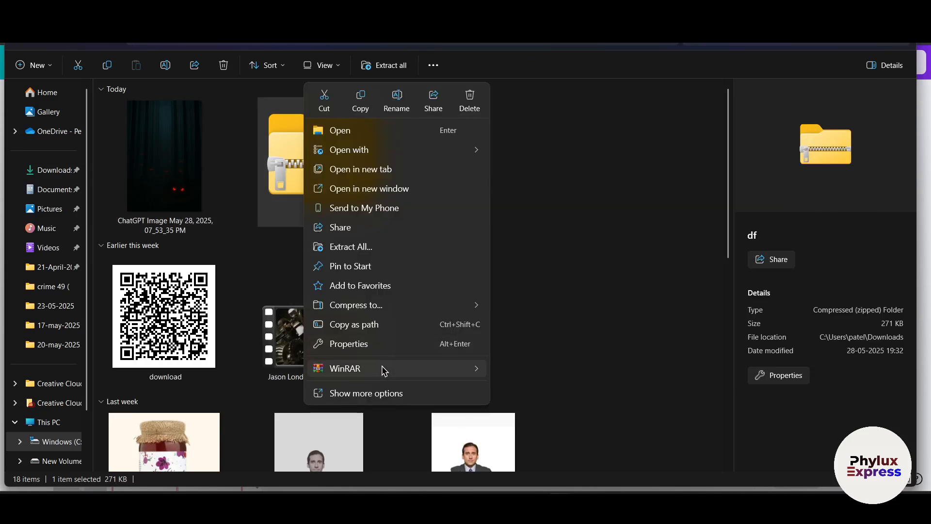
pyautogui.moveTo(384, 371)
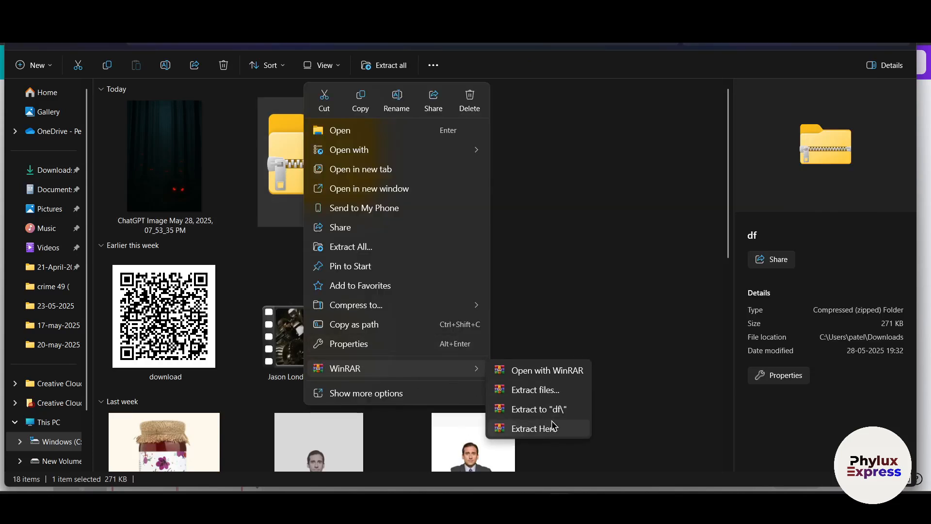
pyautogui.click(538, 409)
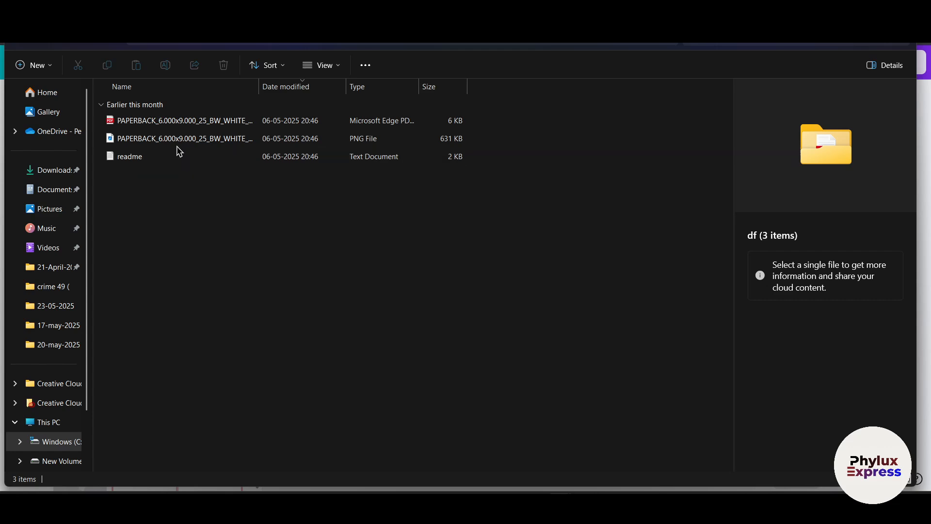
pyautogui.click(180, 139)
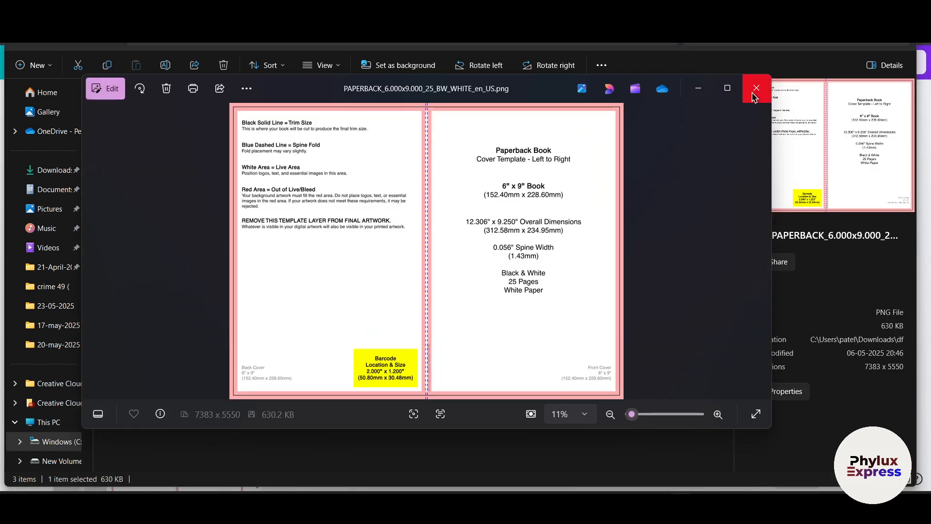
# Upload the KDP cover template PNG to Canva, place it on the blank page and enlarge it to fill the whole page
pyautogui.click(756, 88)
pyautogui.moveTo(138, 144); pyautogui.dragTo(122, 283)
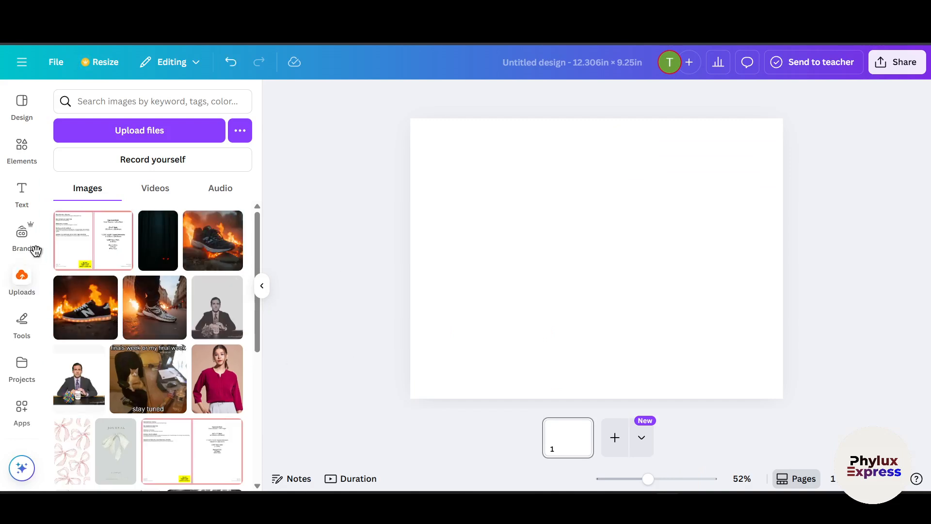
pyautogui.moveTo(87, 249); pyautogui.dragTo(308, 226)
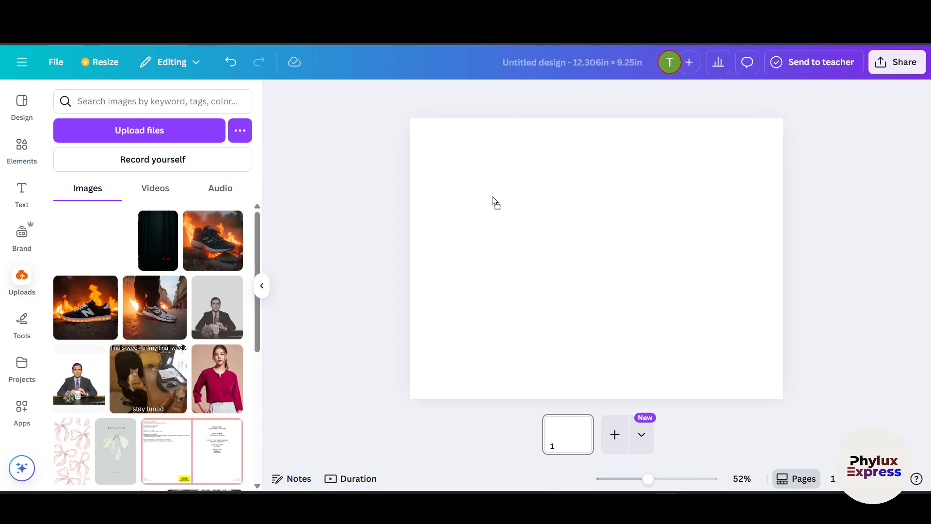
pyautogui.moveTo(493, 196); pyautogui.dragTo(563, 239)
pyautogui.moveTo(686, 322); pyautogui.dragTo(787, 402)
pyautogui.moveTo(759, 347)
pyautogui.mouseDown()
pyautogui.moveTo(750, 340)
pyautogui.moveTo(757, 345)
pyautogui.mouseUp()
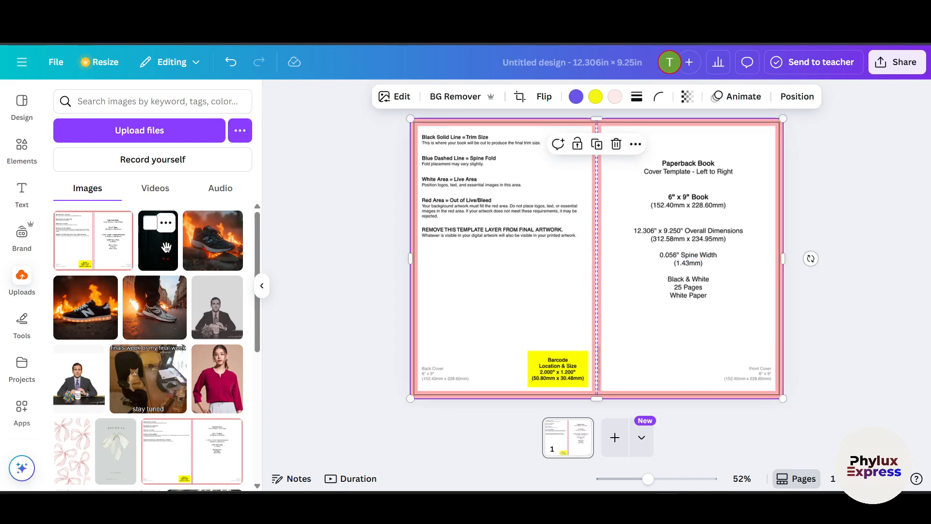
# Try to place the uploaded forest image on top of the full-page template, and undo the placement
pyautogui.moveTo(167, 247); pyautogui.dragTo(574, 126)
pyautogui.moveTo(183, 185); pyautogui.dragTo(191, 188)
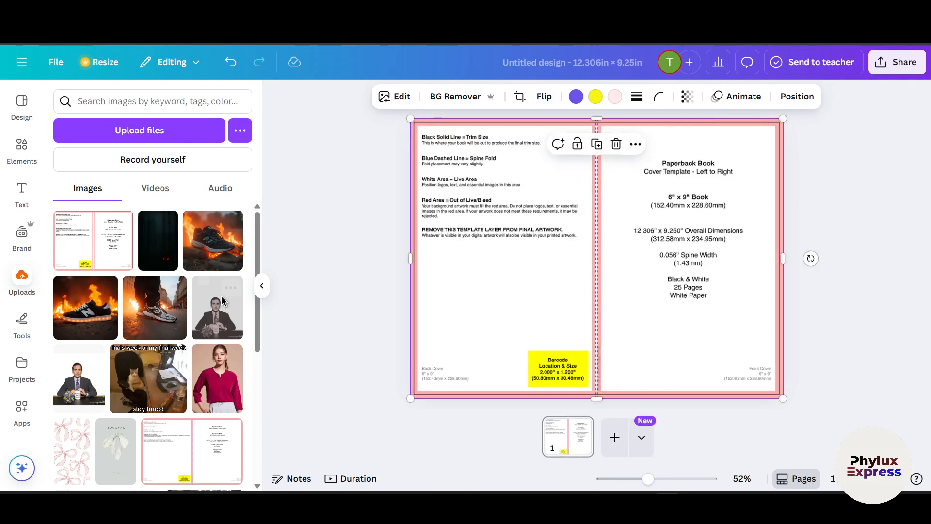
pyautogui.moveTo(168, 246); pyautogui.dragTo(620, 283)
pyautogui.moveTo(688, 397); pyautogui.dragTo(704, 264)
pyautogui.moveTo(535, 283); pyautogui.dragTo(627, 293)
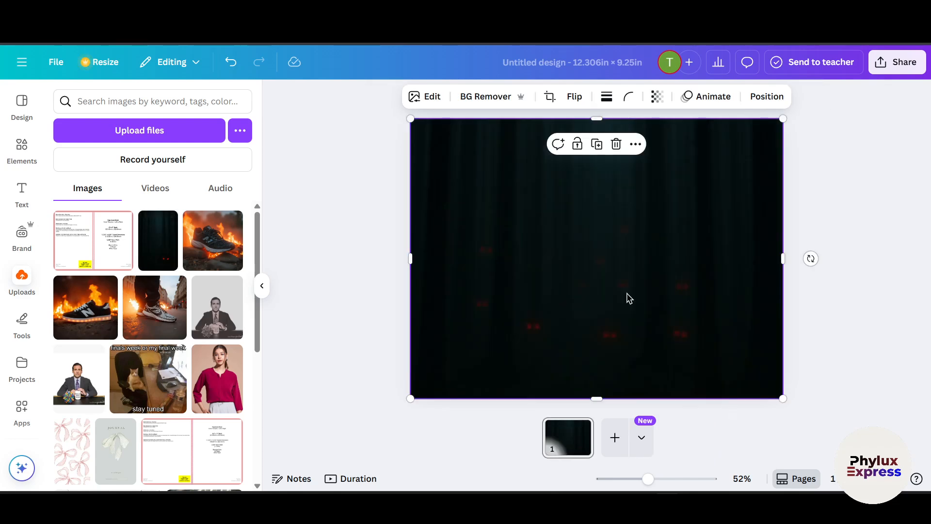
pyautogui.hotkey('ctrl', 'z')
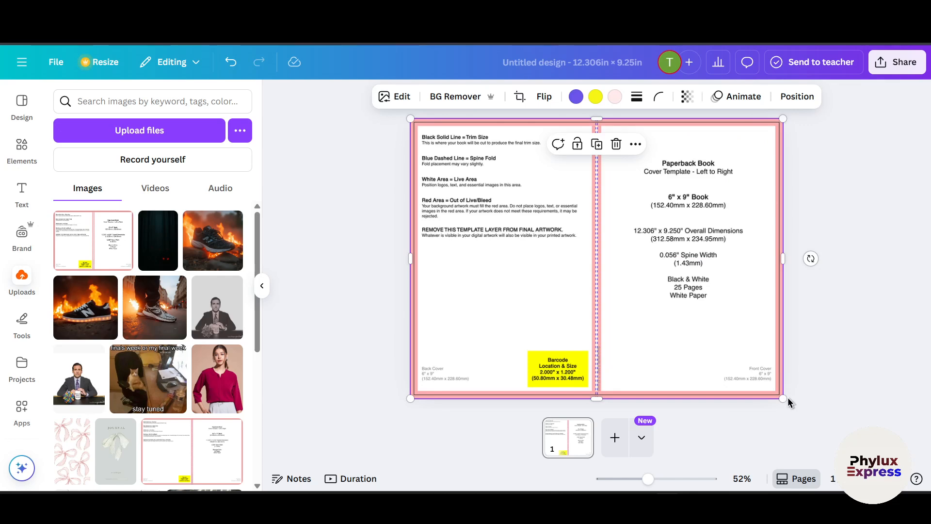
# Try to place the forest image on the page after slightly shrinking the template, and remove the placed image
pyautogui.moveTo(782, 398); pyautogui.dragTo(742, 367)
pyautogui.moveTo(143, 242); pyautogui.dragTo(575, 224)
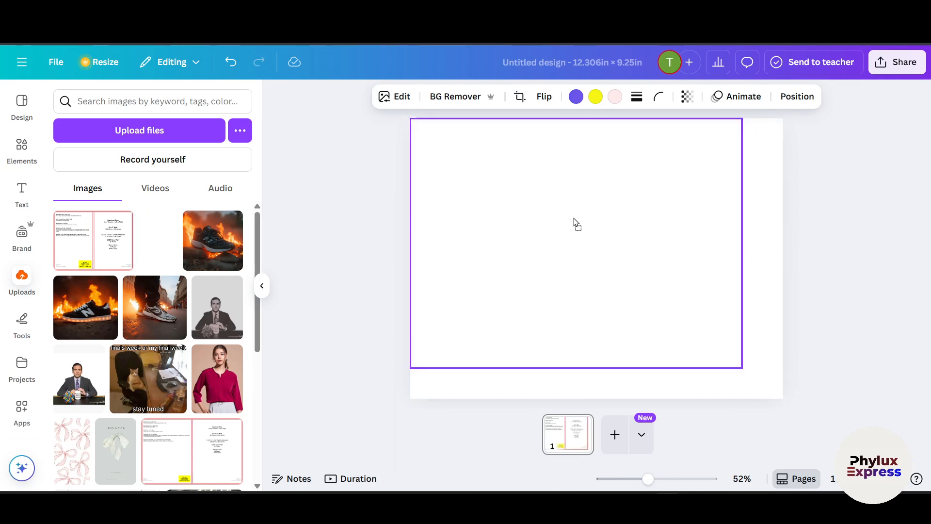
pyautogui.moveTo(630, 340); pyautogui.dragTo(658, 391)
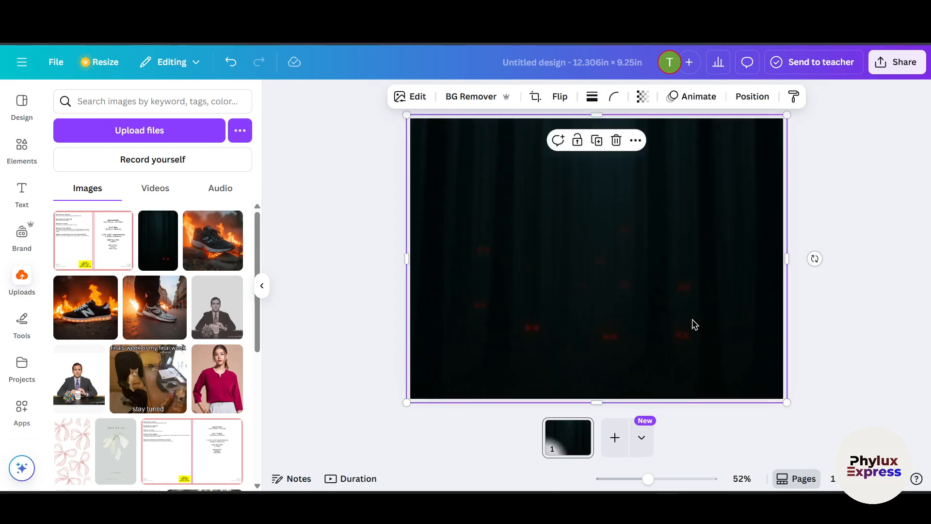
pyautogui.press('Delete')
pyautogui.click(712, 351)
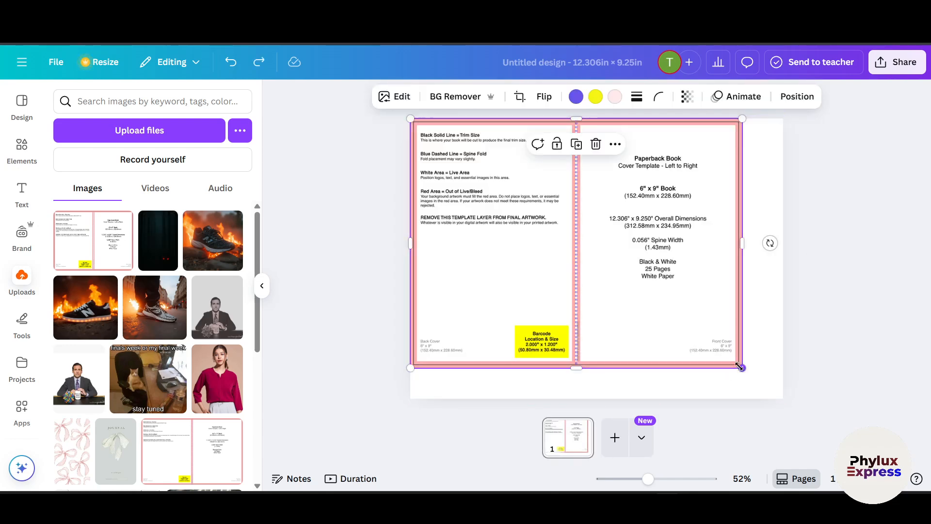
# Shrink the template to about half the page width, add the forest image beside it, and enlarge the template to fill the page again
pyautogui.moveTo(742, 368); pyautogui.dragTo(600, 262)
pyautogui.moveTo(162, 245); pyautogui.dragTo(671, 299)
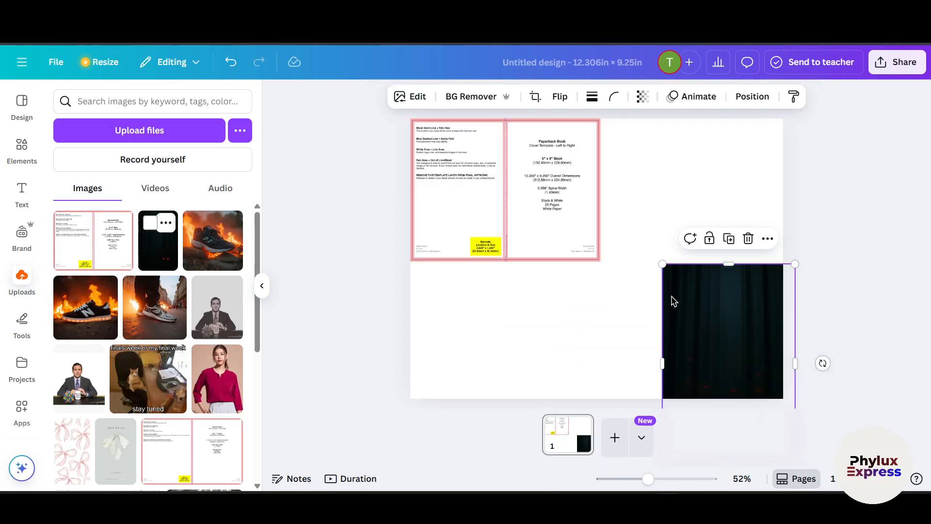
pyautogui.moveTo(715, 336); pyautogui.dragTo(665, 219)
pyautogui.click(596, 262)
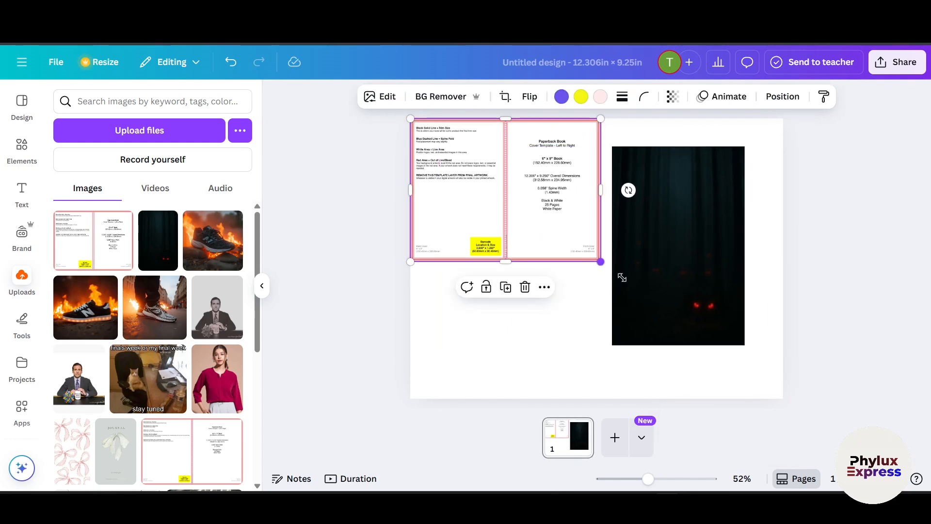
pyautogui.moveTo(622, 277); pyautogui.dragTo(780, 397)
# Move the forest image onto the template's back cover panel and enlarge it to fill the white live area
pyautogui.click(698, 243)
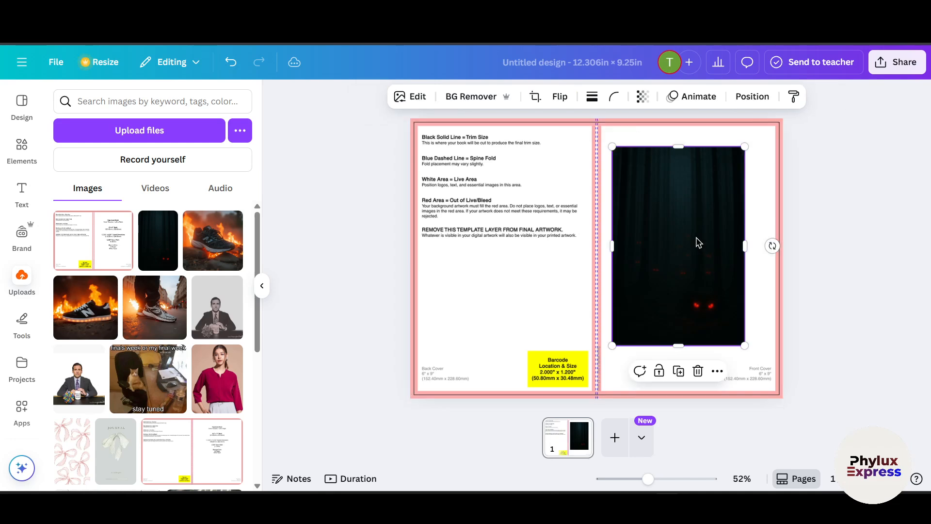
pyautogui.moveTo(698, 242); pyautogui.dragTo(502, 221)
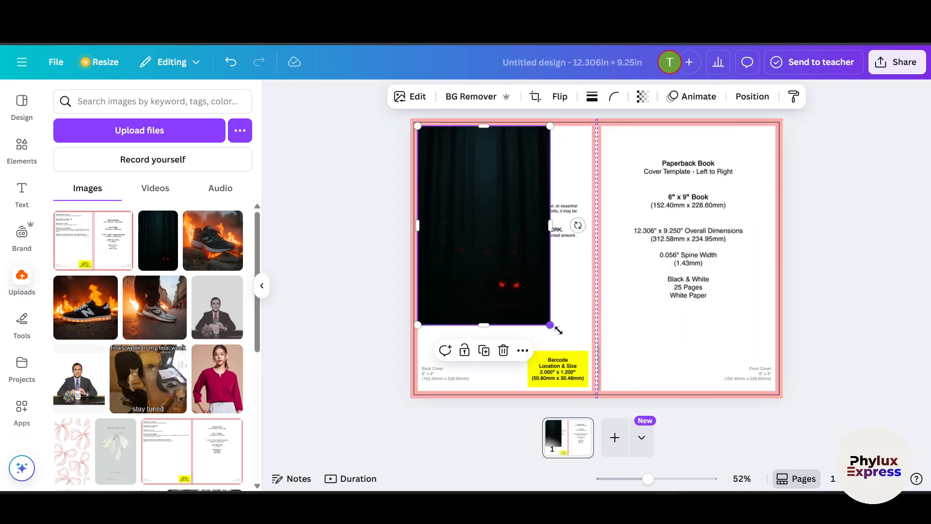
pyautogui.moveTo(558, 330); pyautogui.dragTo(597, 384)
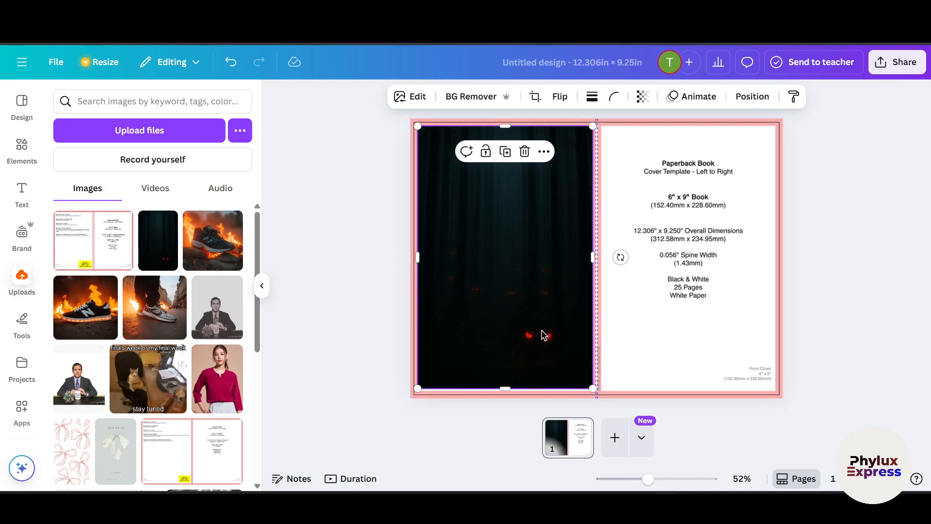
pyautogui.moveTo(556, 323); pyautogui.dragTo(556, 321)
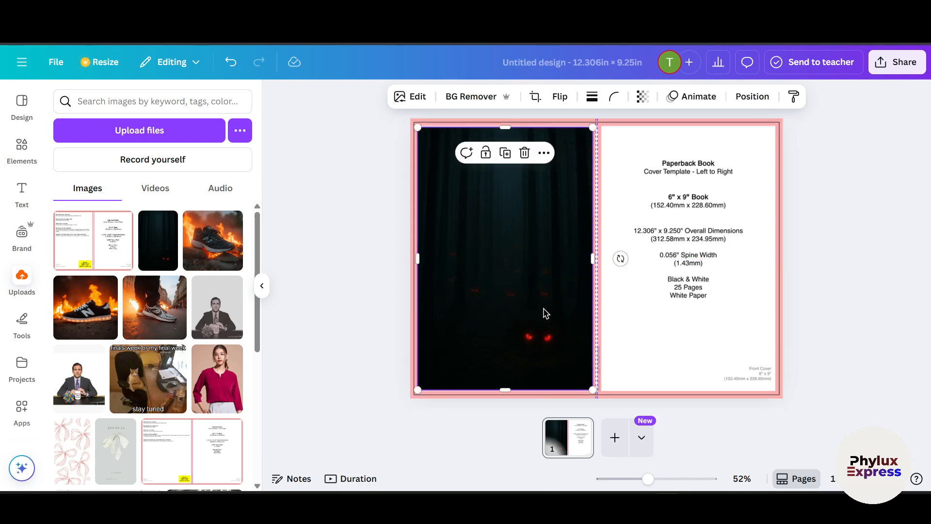
pyautogui.click(373, 233)
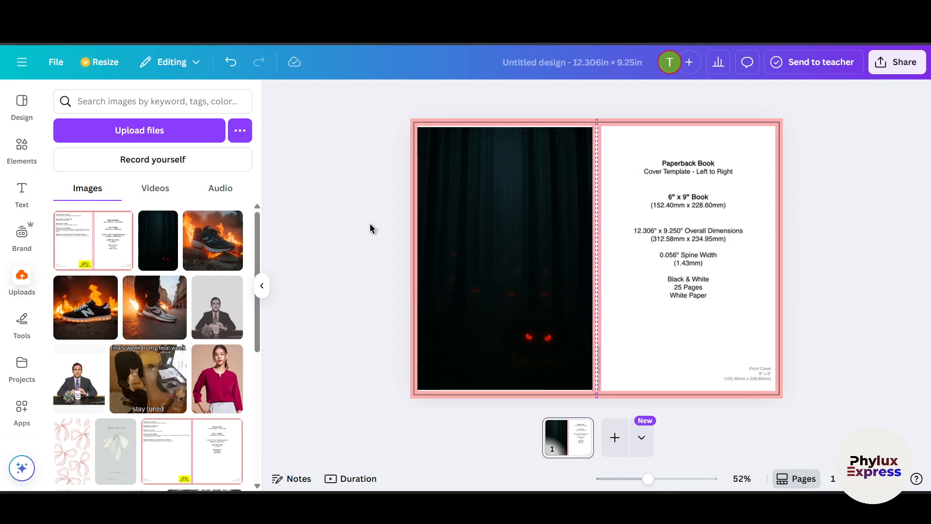
pyautogui.click(508, 226)
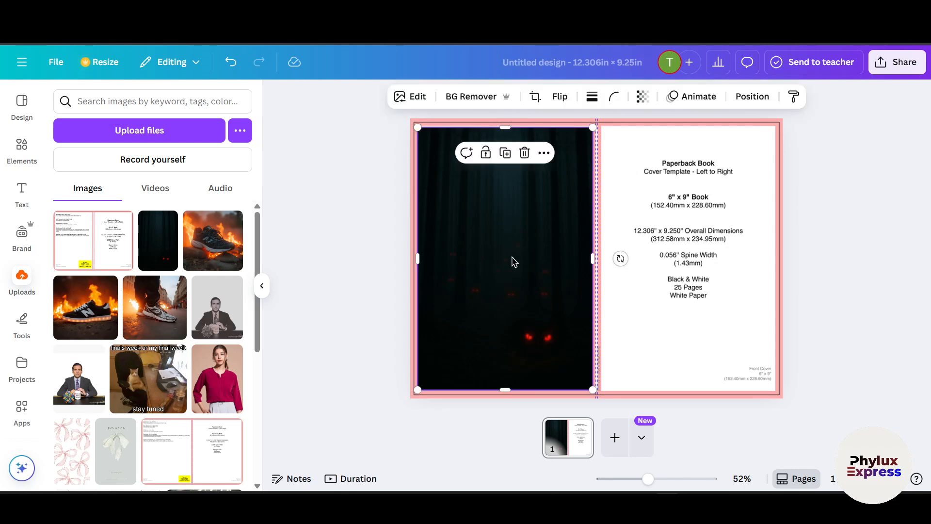
pyautogui.click(317, 245)
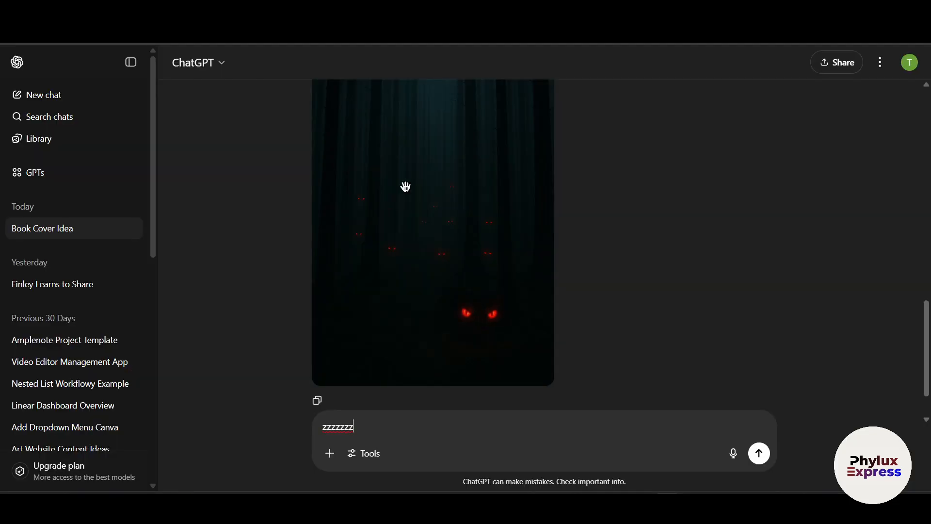
# Switch to ChatGPT and review the title text and its layout on the Night Whispers cover
pyautogui.scroll(10, 406, 187)
pyautogui.scroll(3, 461, 165)
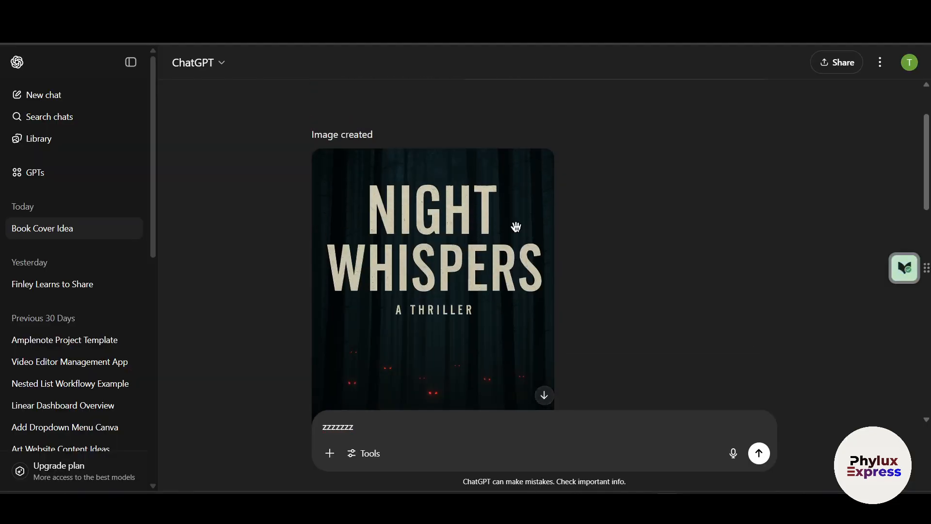
pyautogui.scroll(-4, 469, 214)
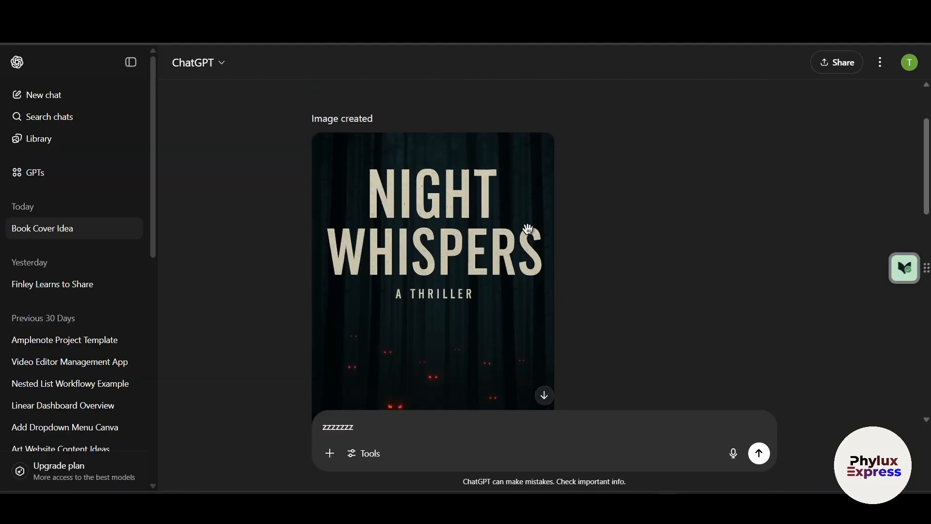
pyautogui.scroll(2, 541, 222)
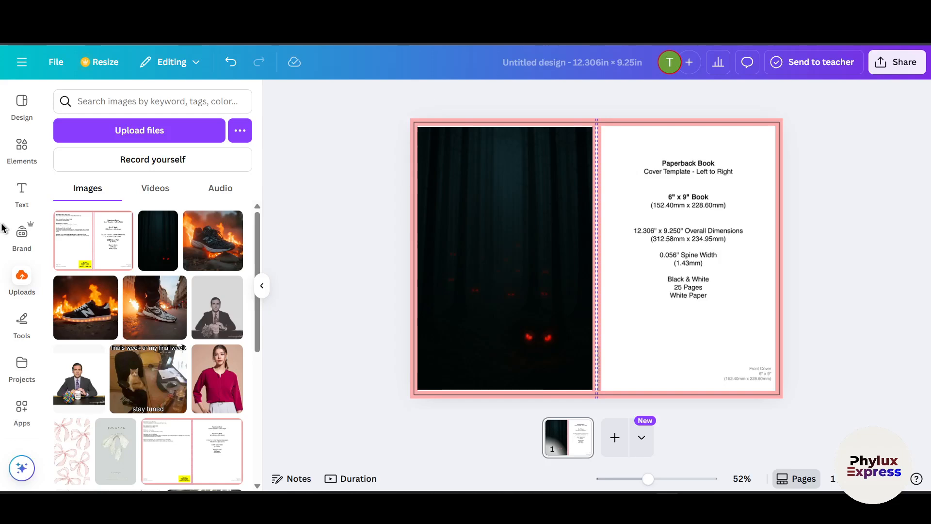
# Switch to Canva, add a heading over the forest image and clear its placeholder text
pyautogui.click(23, 189)
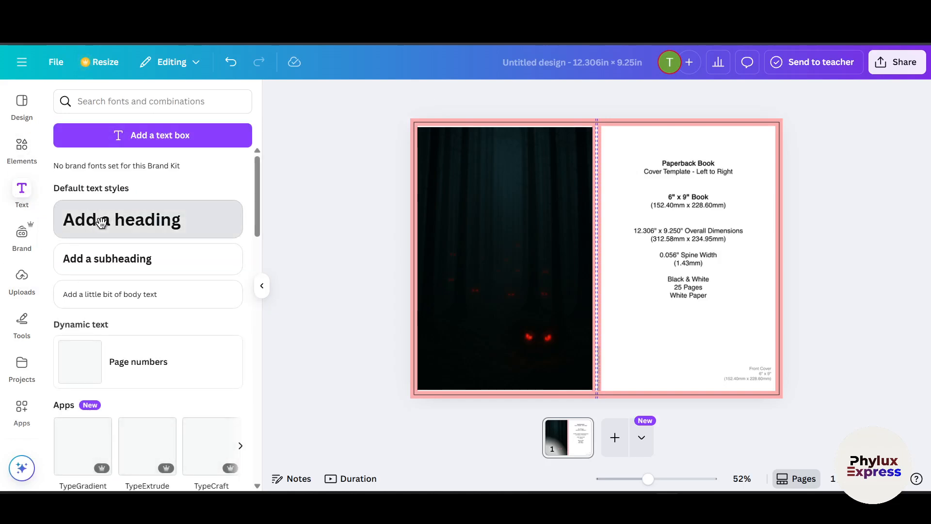
pyautogui.moveTo(101, 222); pyautogui.dragTo(487, 196)
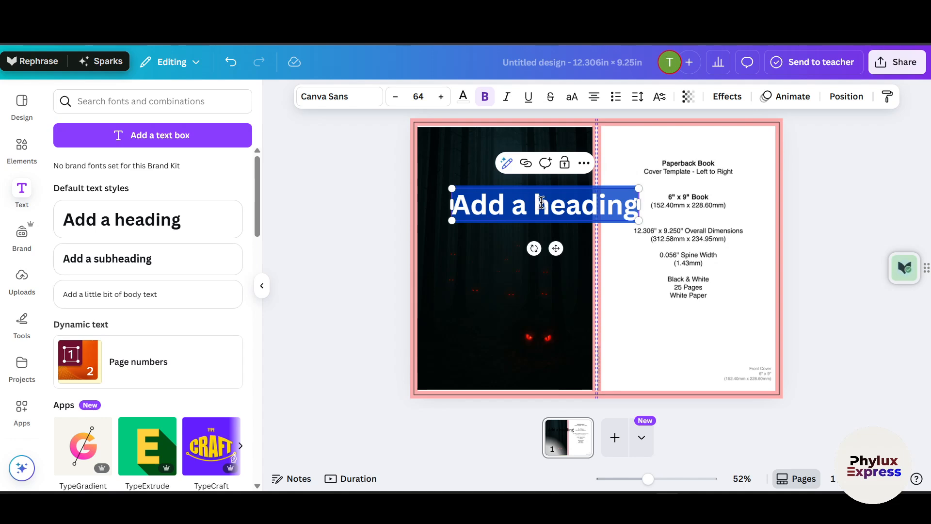
pyautogui.doubleClick(540, 206)
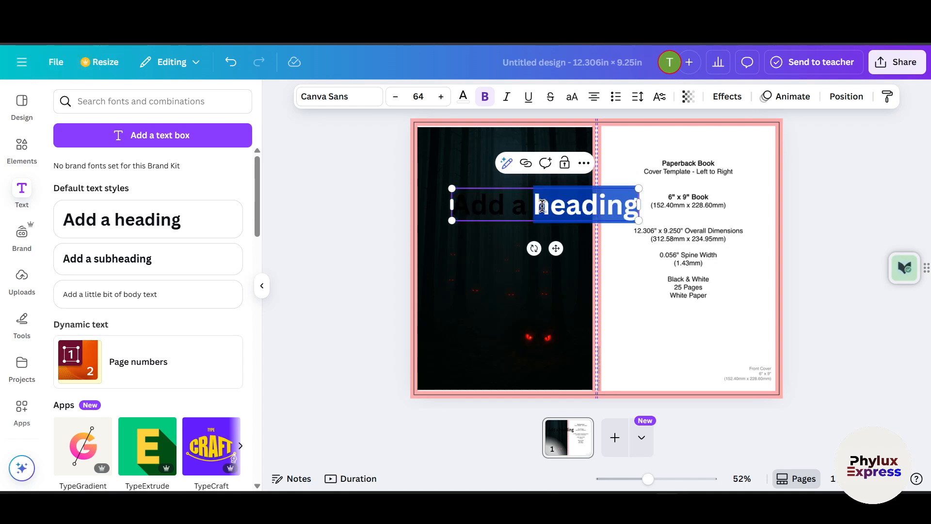
pyautogui.press('BackSpace')
pyautogui.press('BackSpace')
pyautogui.press('BackSpace')
pyautogui.press('BackSpace')
pyautogui.press('BackSpace')
pyautogui.press('BackSpace')
pyautogui.press('BackSpace')
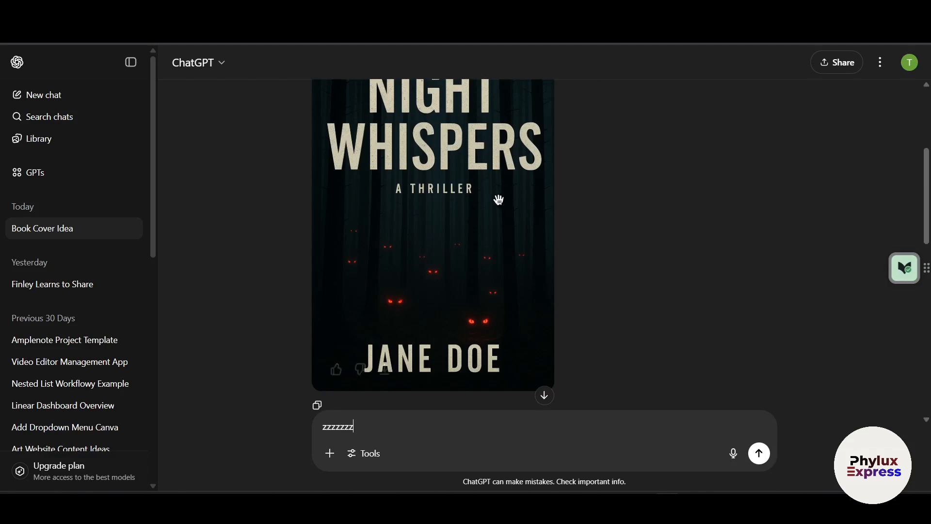
# Check the cover title in ChatGPT, and add a Canva heading over the forest image reading "NIGHT WIS"
pyautogui.scroll(3, 497, 199)
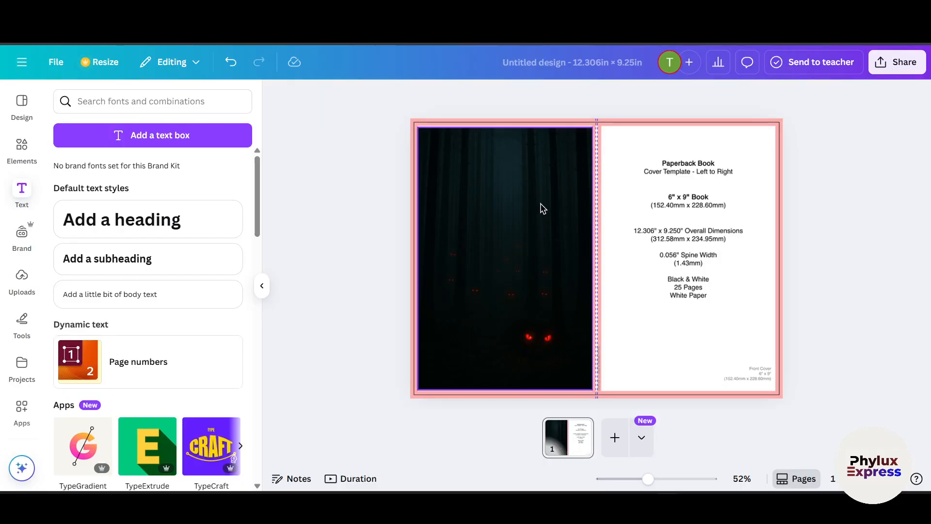
pyautogui.moveTo(183, 218); pyautogui.dragTo(524, 227)
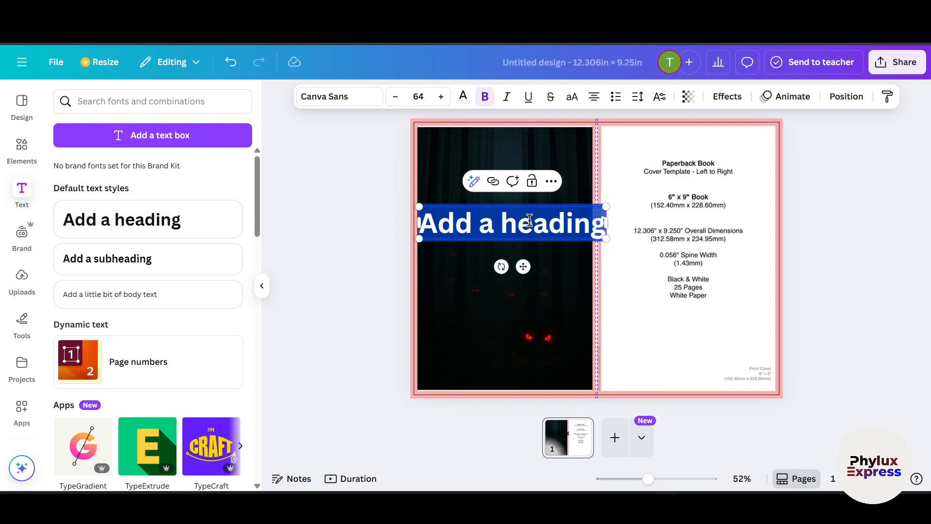
pyautogui.write('NIGH')
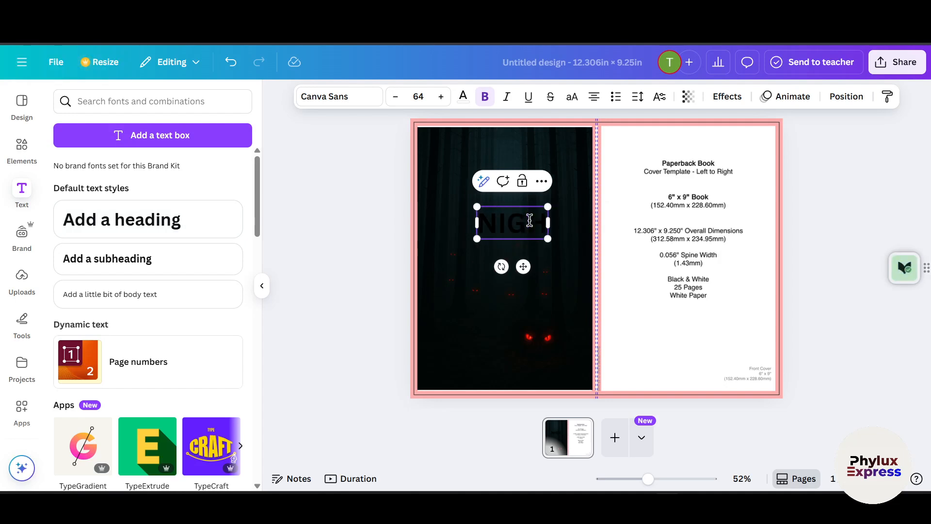
pyautogui.write('TWIS')
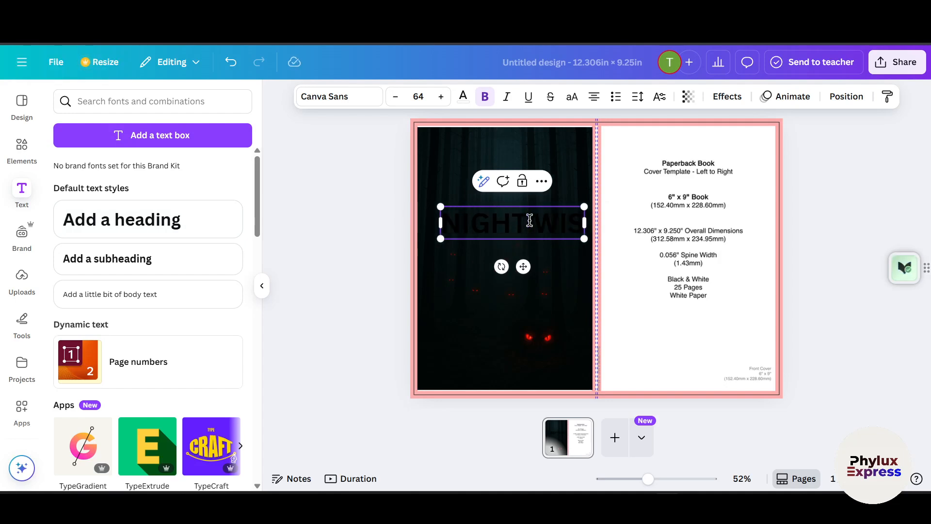
# Color the whole heading white and move it higher on the forest image
pyautogui.hotkey('ctrl', 'a')
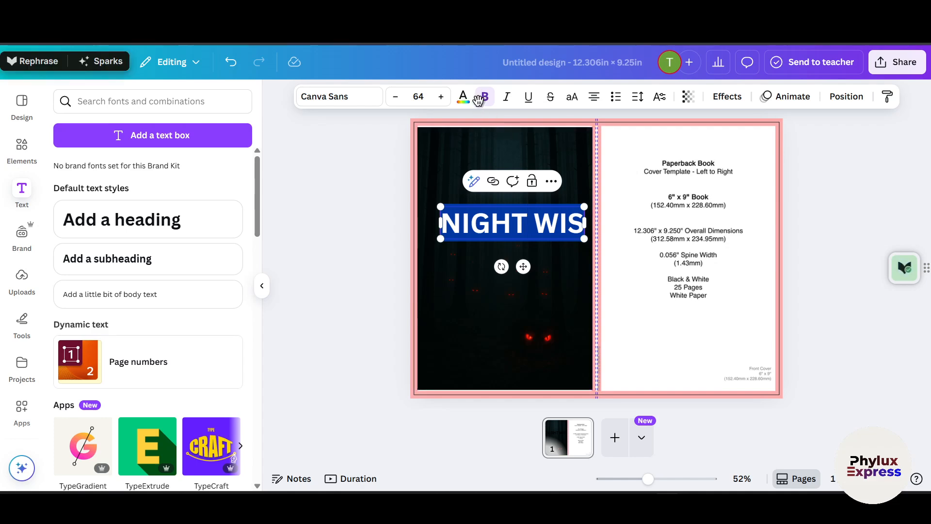
pyautogui.click(462, 99)
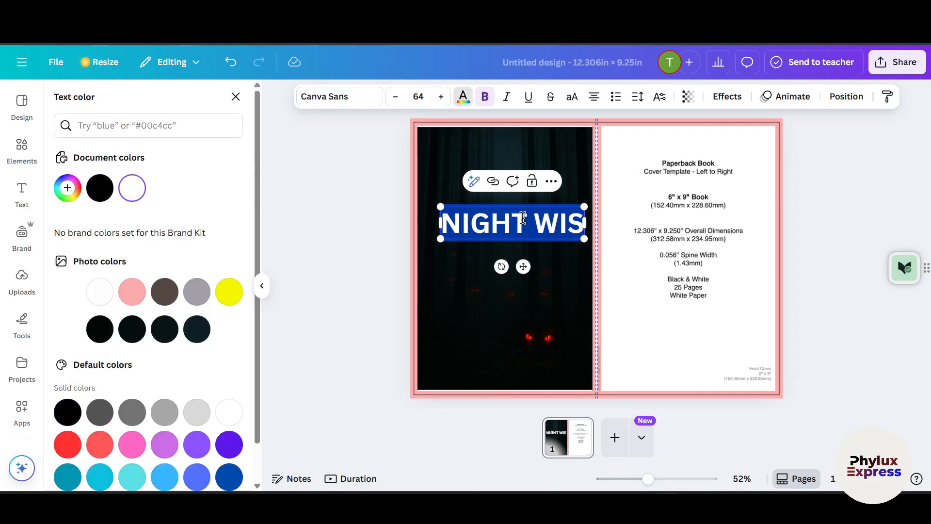
pyautogui.click(647, 229)
pyautogui.click(509, 230)
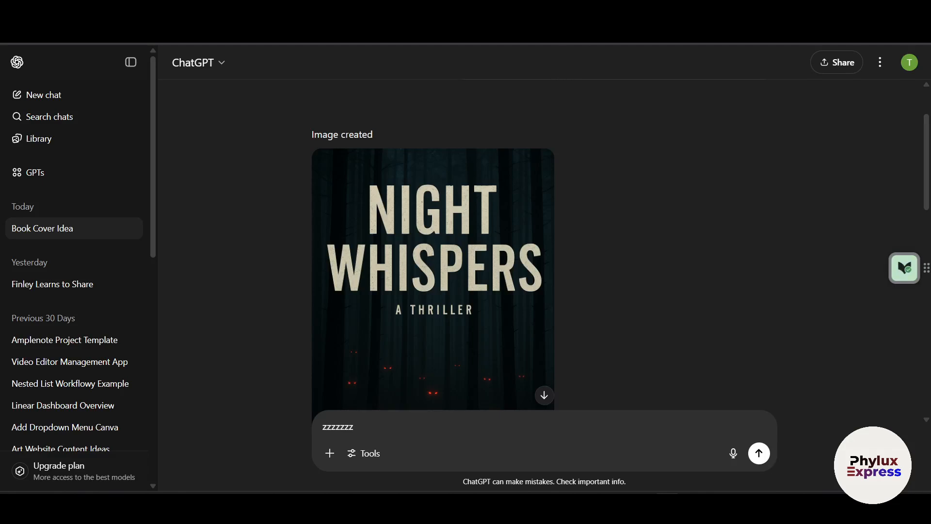
# Return from the ChatGPT reference cover to Canva and complete the heading as "NIGHT WISPERS"
pyautogui.click(383, 10)
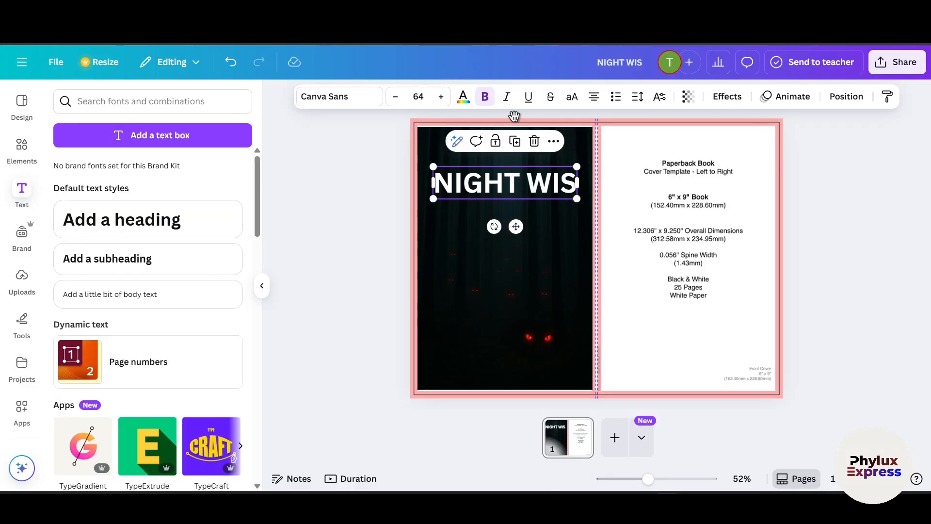
pyautogui.click(559, 184)
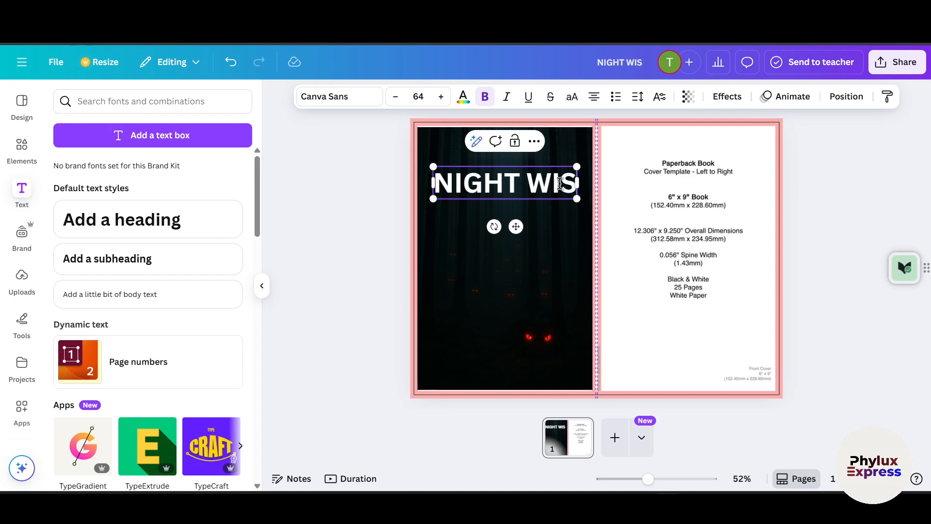
pyautogui.write('PERS')
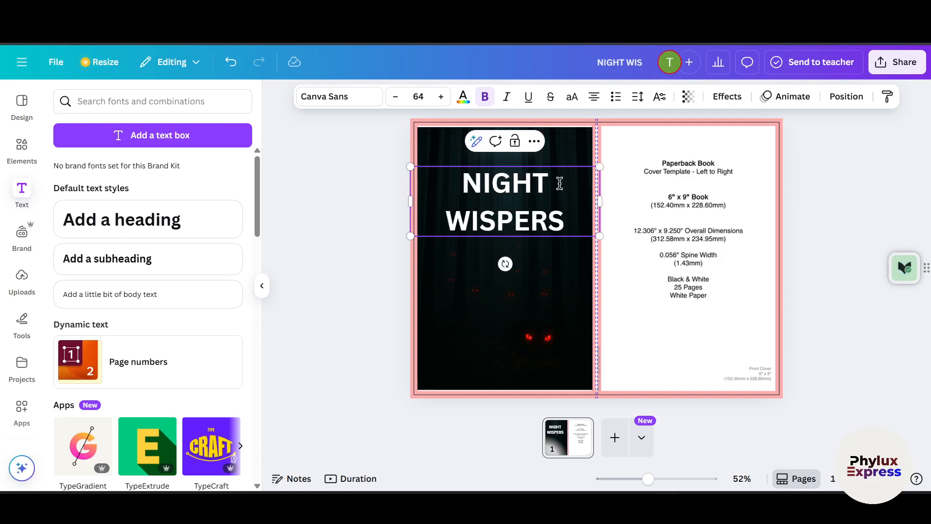
# Check the title spelling in ChatGPT, and correct the Canva heading to "NIGHT WHISPERS" placed higher on the forest image
pyautogui.press('BackSpace')
pyautogui.hotkey('ctrl', 'Tab')
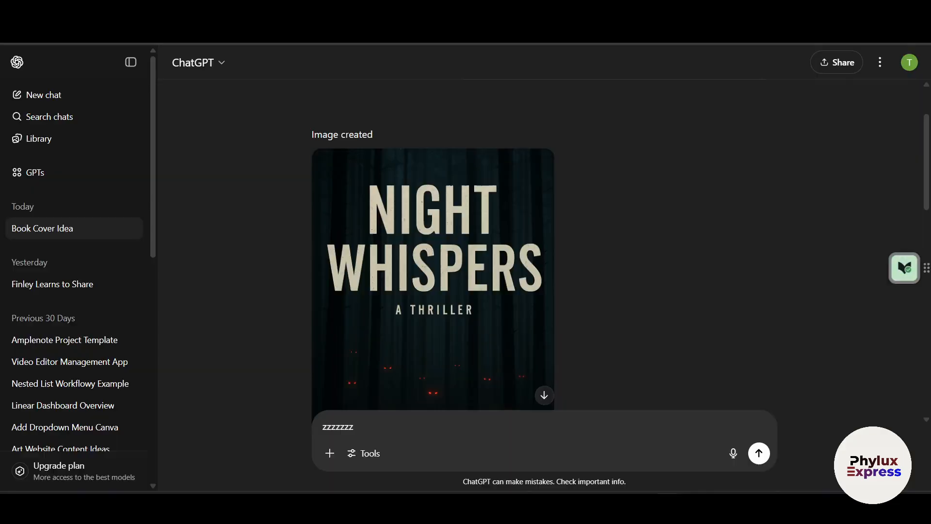
pyautogui.hotkey('ctrl', 'shift', 'Tab')
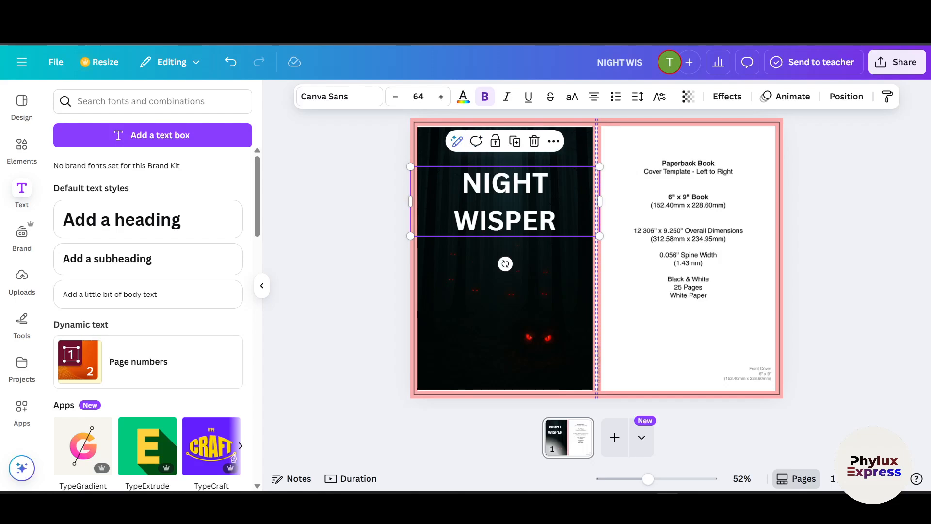
pyautogui.click(487, 225)
pyautogui.click(478, 220)
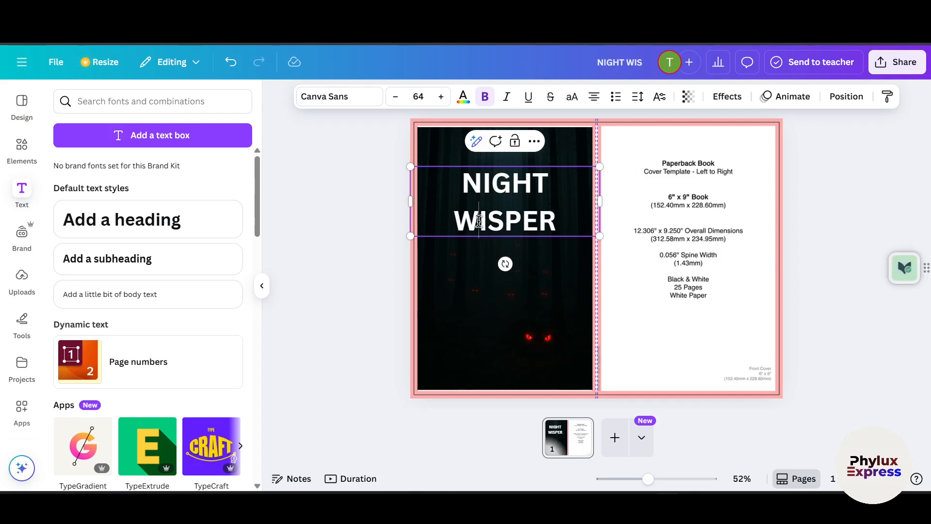
pyautogui.write('H')
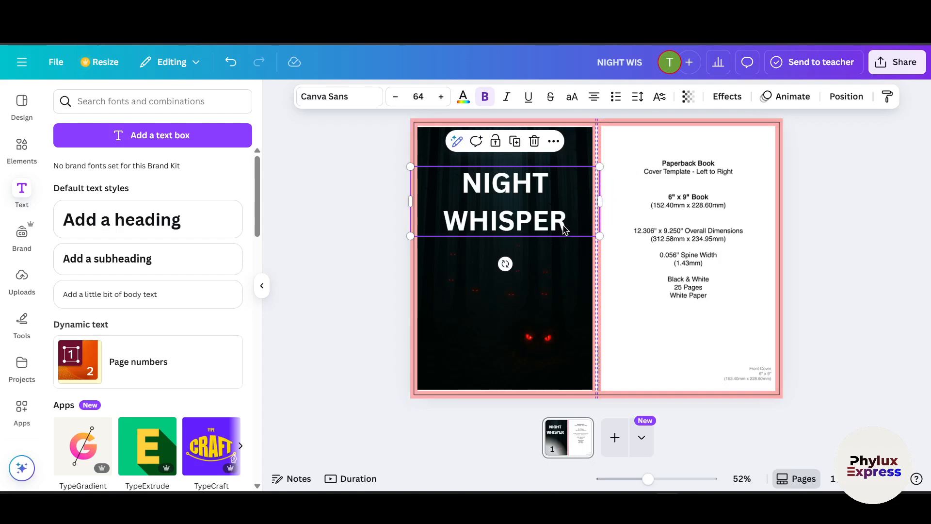
pyautogui.click(564, 224)
pyautogui.write('S')
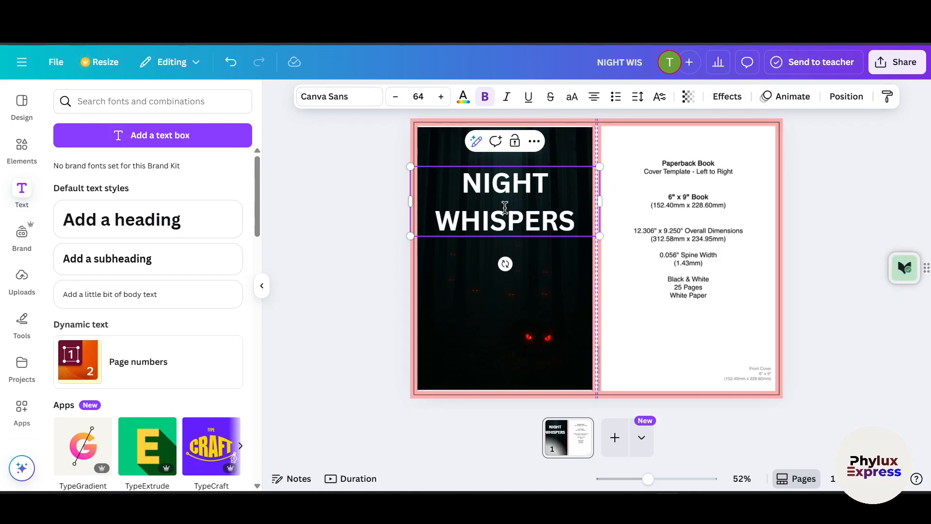
pyautogui.moveTo(505, 208); pyautogui.dragTo(517, 165)
pyautogui.click(383, 224)
# Try to choose a different font for the whole "NIGHT WHISPERS" heading
pyautogui.click(328, 98)
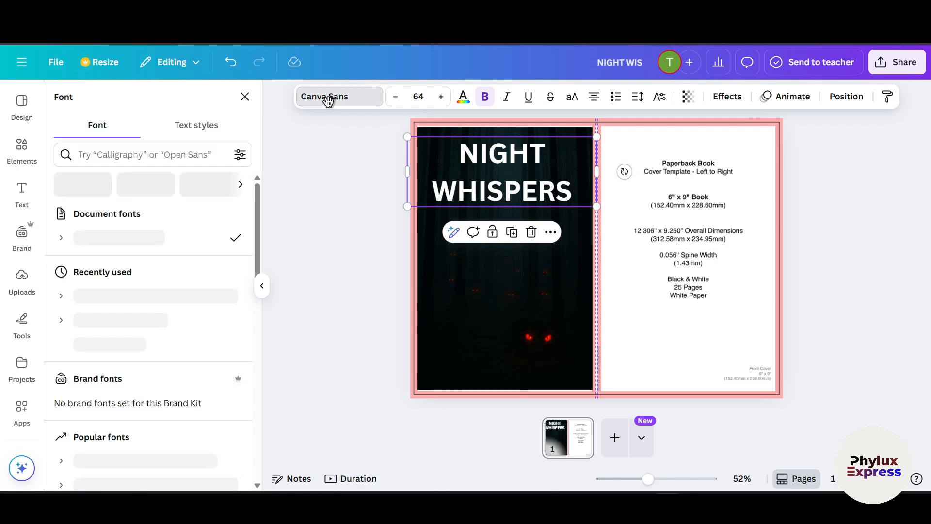
pyautogui.click(418, 96)
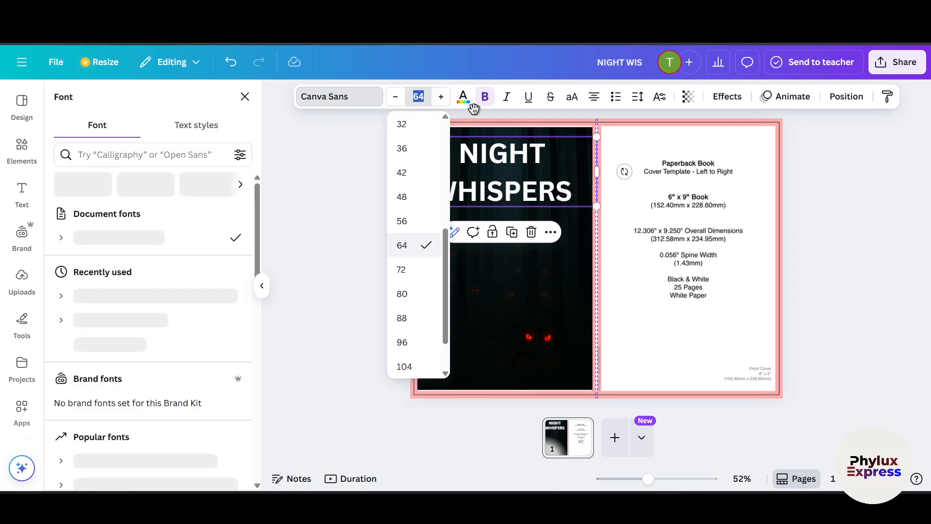
pyautogui.click(318, 177)
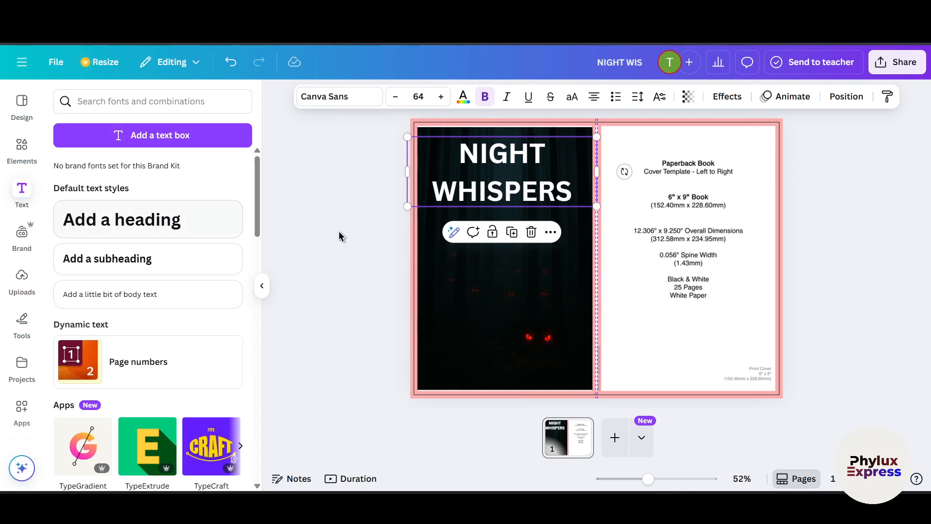
pyautogui.click(548, 172)
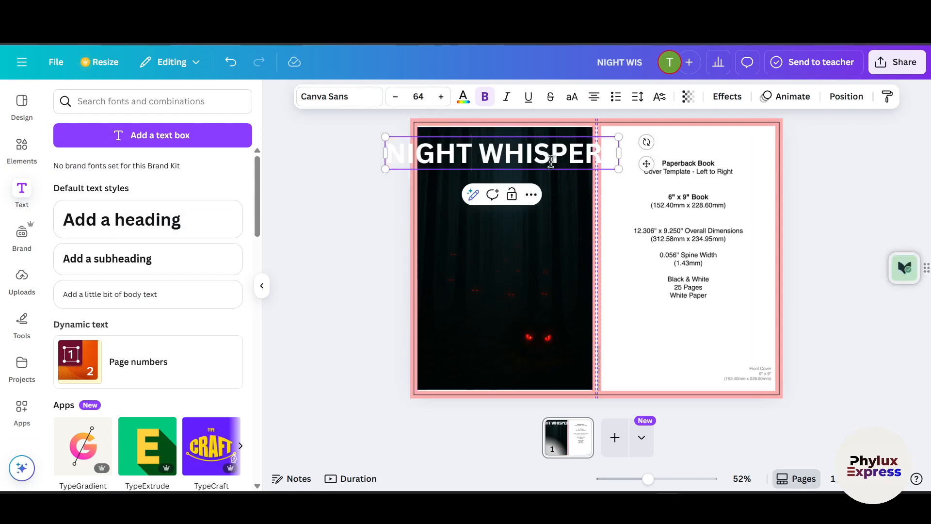
pyautogui.hotkey('ctrl', 'z')
pyautogui.doubleClick(503, 185)
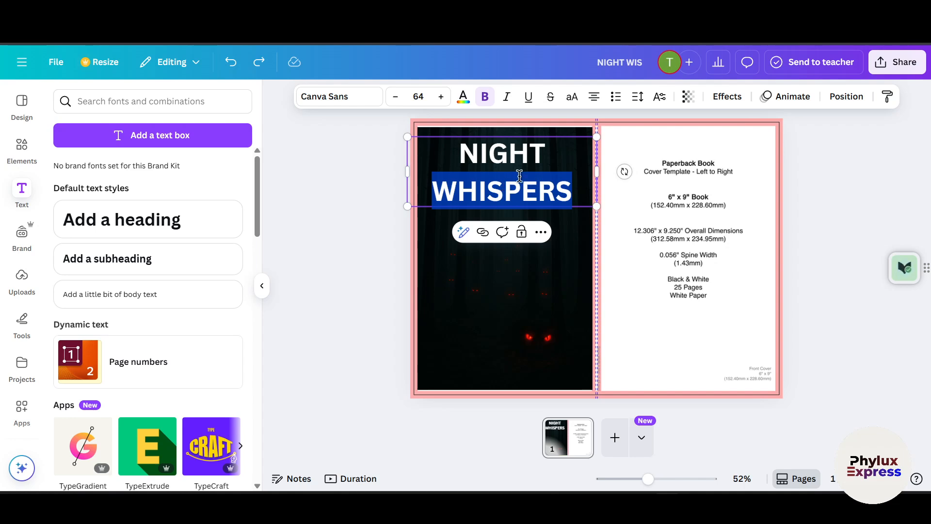
pyautogui.tripleClick(512, 184)
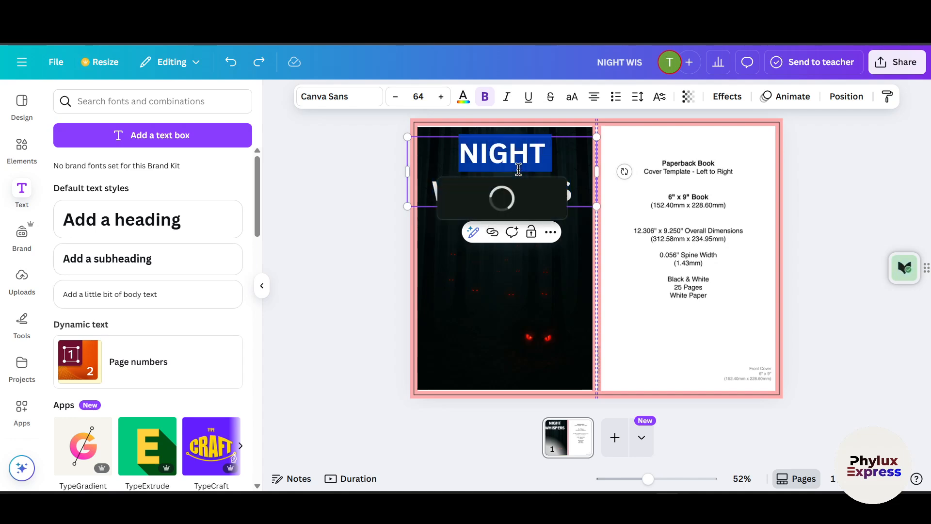
pyautogui.click(358, 103)
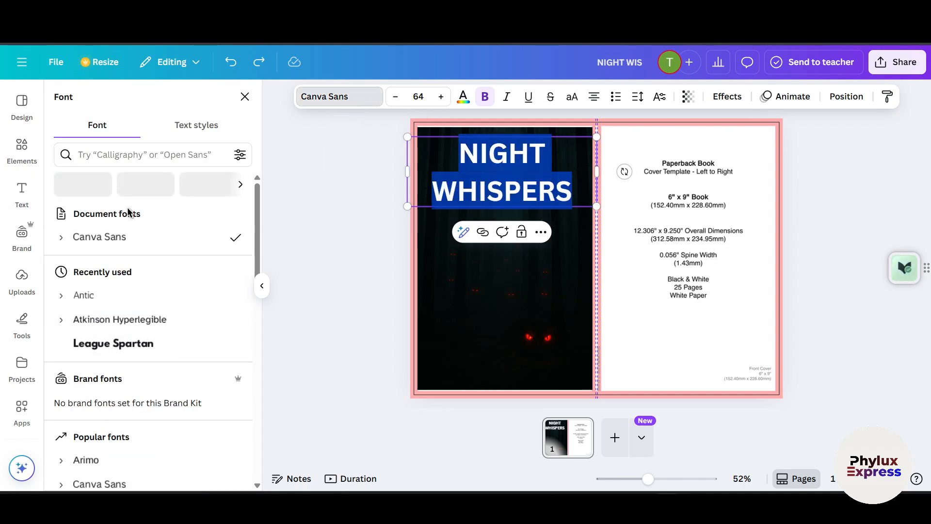
pyautogui.click(146, 157)
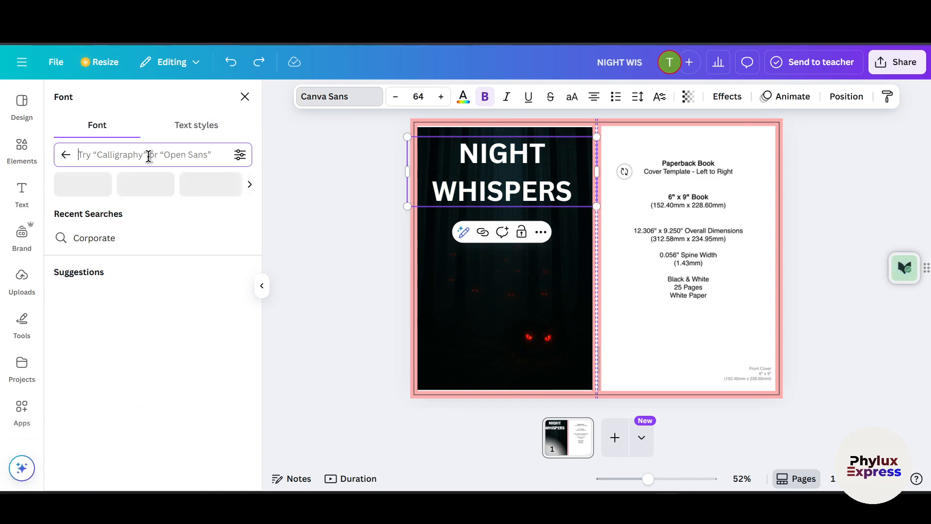
pyautogui.click(245, 192)
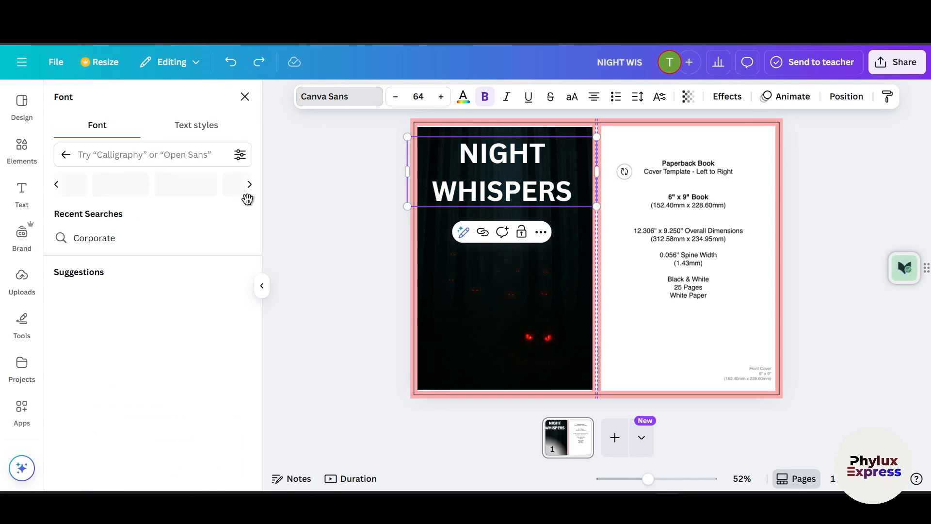
# Search the text fonts and combinations for "MONSTER"
pyautogui.moveTo(7, 208)
pyautogui.click(21, 190)
pyautogui.scroll(-5, 173, 359)
pyautogui.scroll(-7, 174, 359)
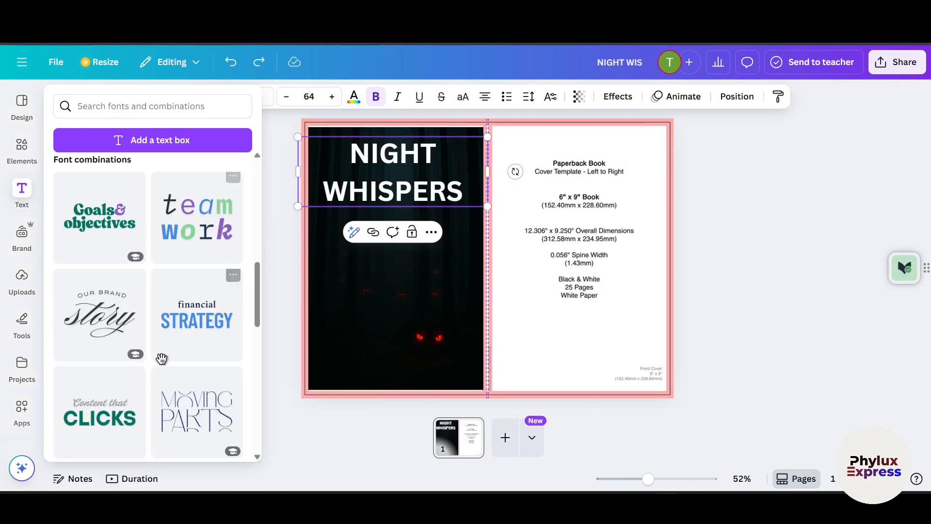
pyautogui.scroll(4, 152, 381)
pyautogui.click(174, 114)
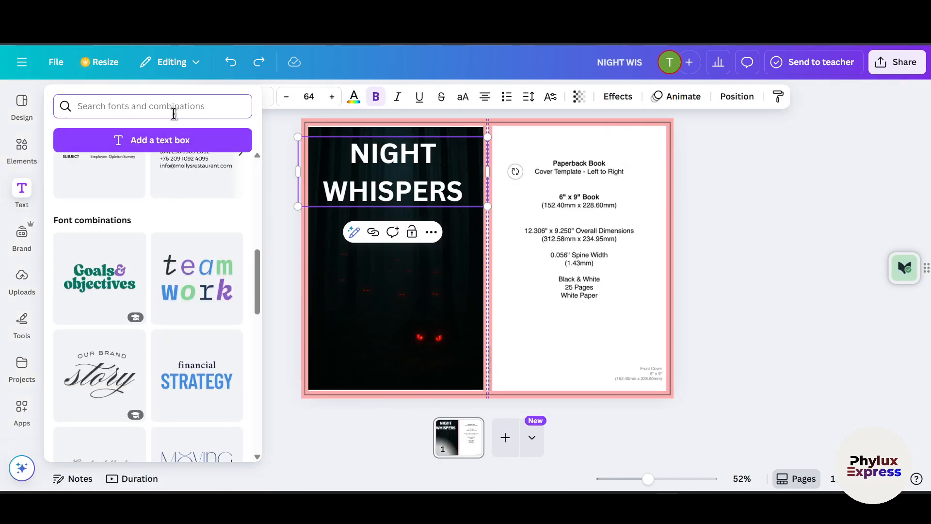
pyautogui.write('MONSTER')
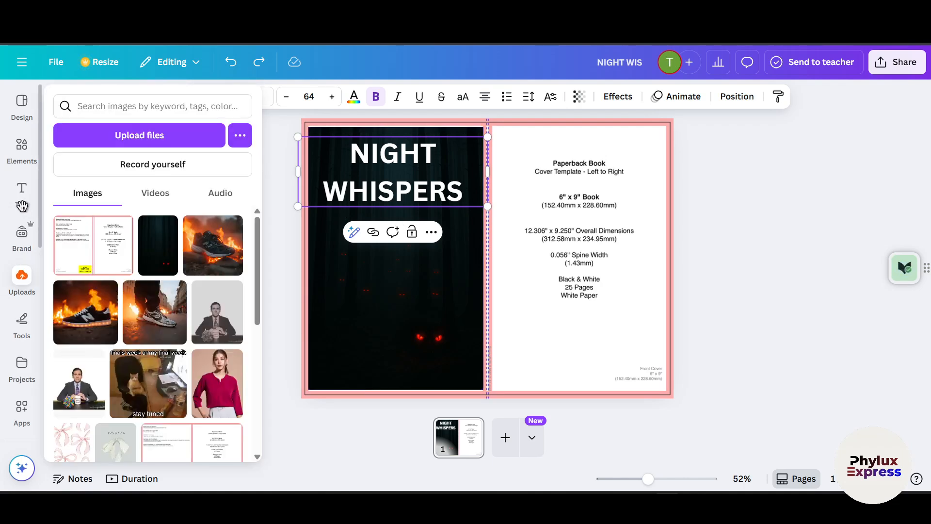
pyautogui.click(23, 192)
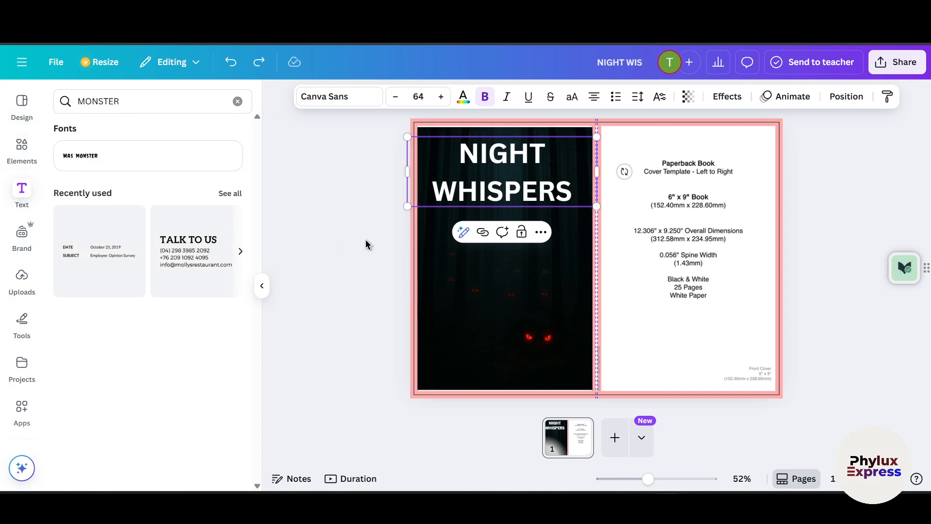
# Remove the Canva Sans "NIGHT WHISPERS" heading from the forest image
pyautogui.click(160, 171)
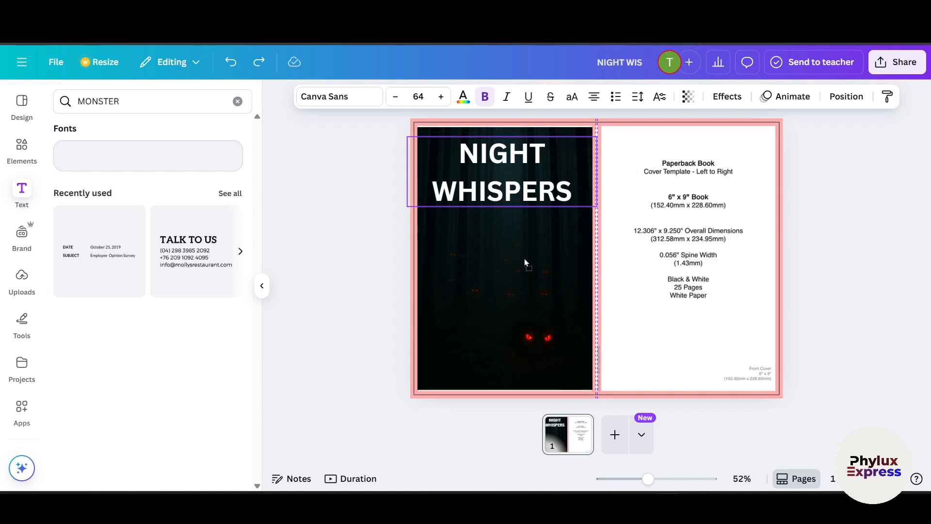
pyautogui.moveTo(511, 178); pyautogui.dragTo(326, 208)
pyautogui.click(484, 269)
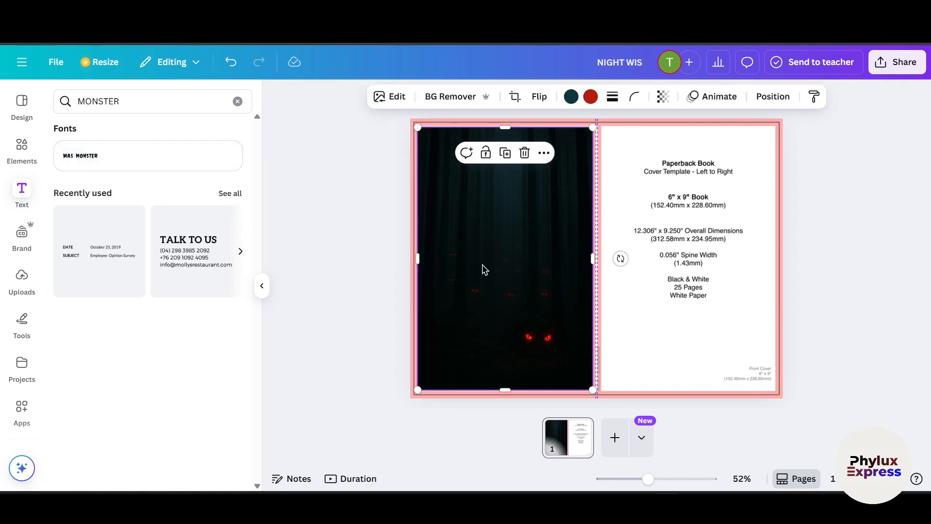
# Try to place an editable text box in the Was Monster font on the upper part of the forest image
pyautogui.click(69, 157)
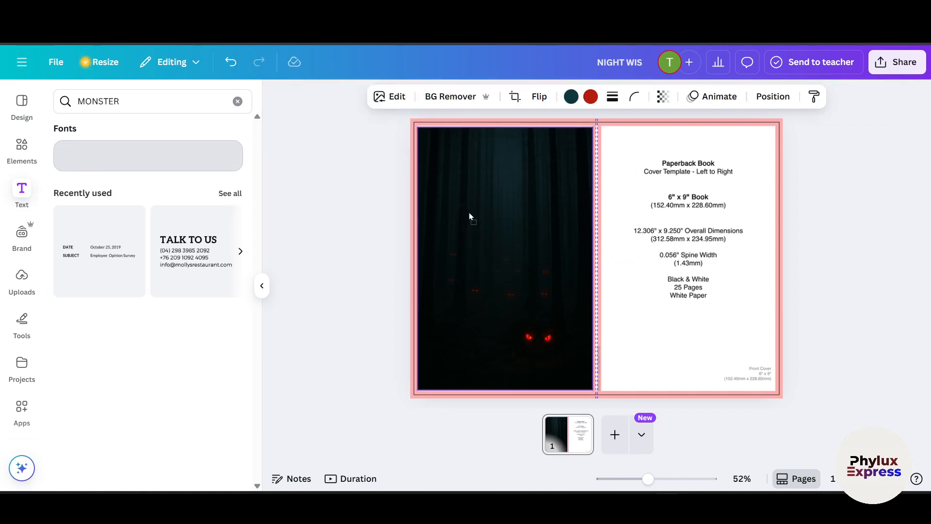
pyautogui.doubleClick(505, 193)
pyautogui.press('Escape')
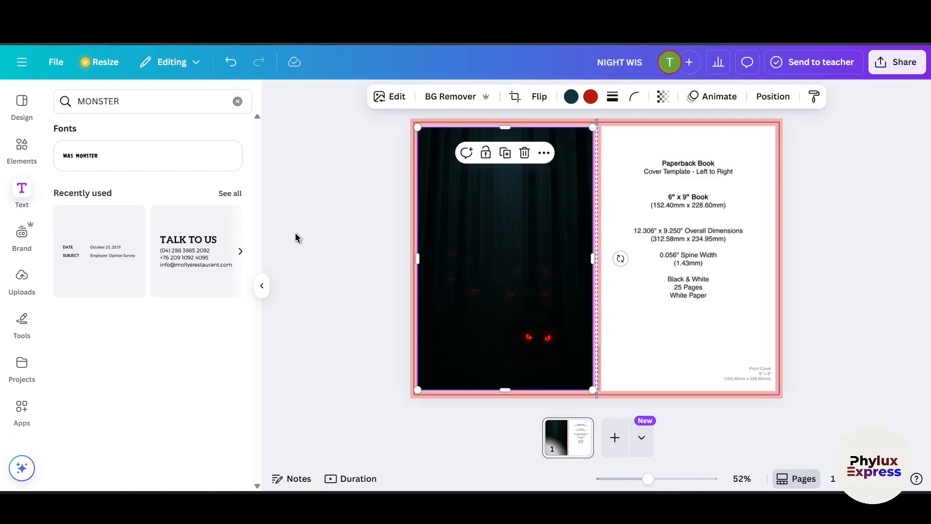
pyautogui.click(127, 164)
pyautogui.press('BackSpace')
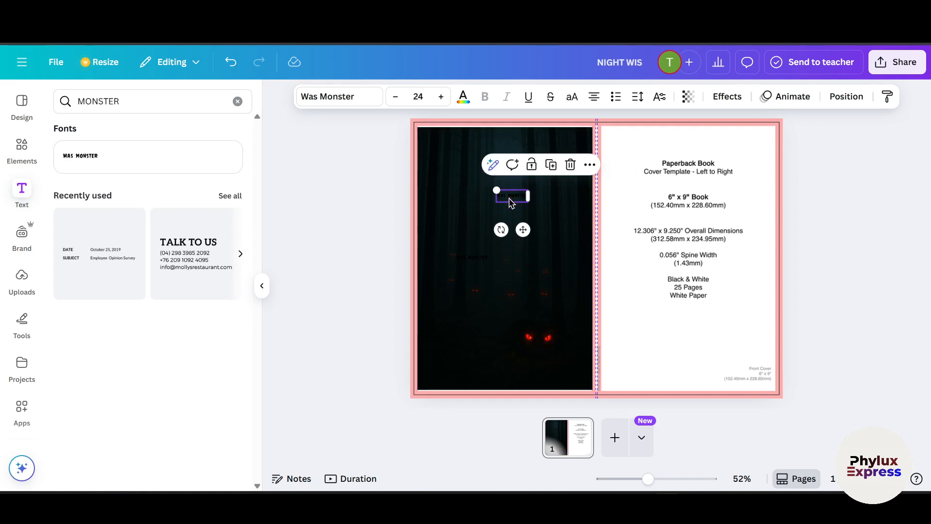
pyautogui.click(492, 224)
pyautogui.moveTo(518, 221); pyautogui.dragTo(521, 222)
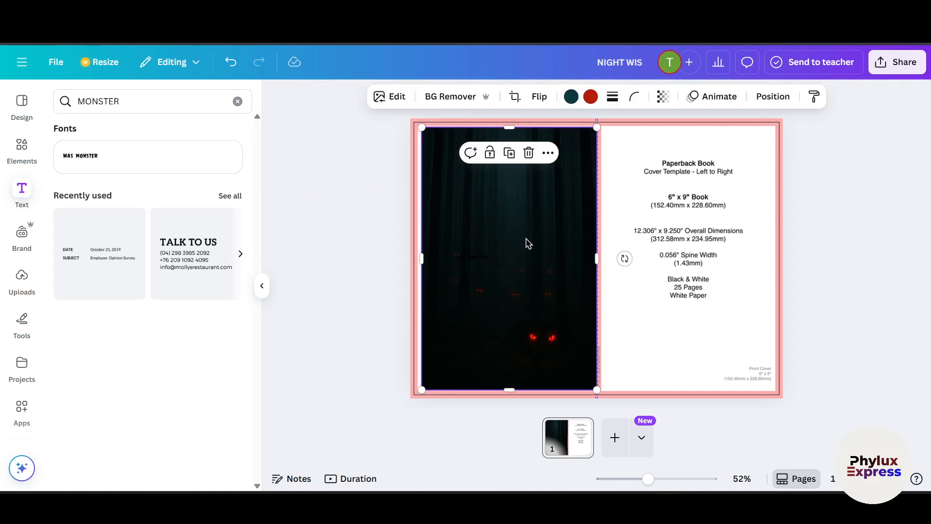
pyautogui.hotkey('ctrl', 'z')
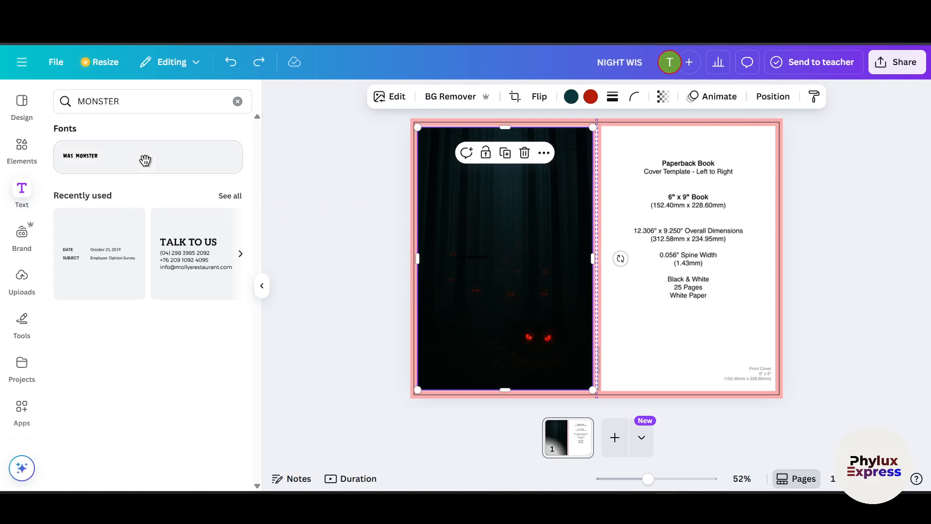
pyautogui.moveTo(144, 158); pyautogui.dragTo(464, 183)
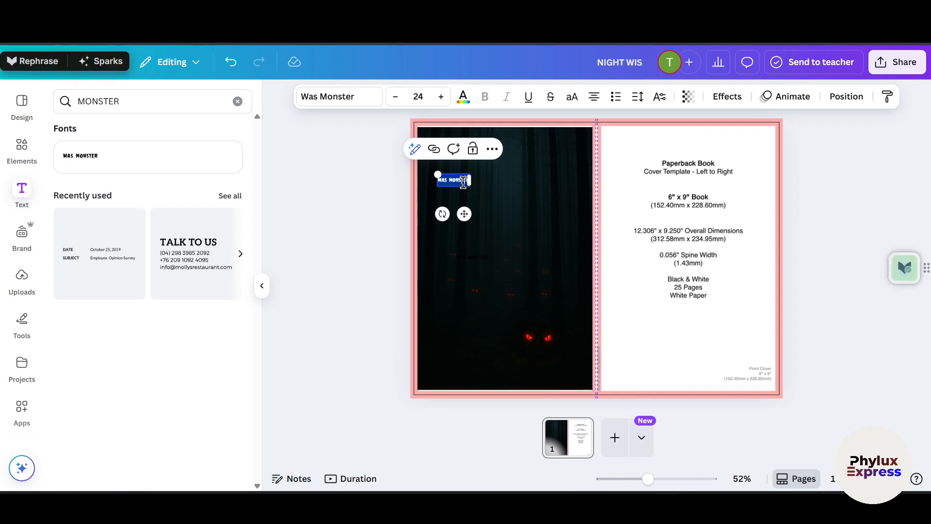
pyautogui.press('BackSpace')
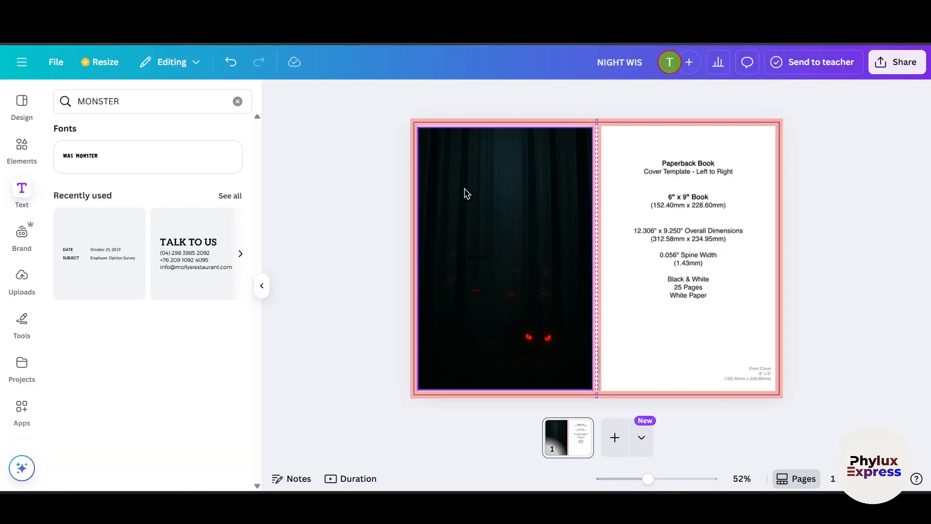
# Add a Was Monster text box near the top of the forest image and replace its sample text with "NIGHT WHISPERS"
pyautogui.click(449, 196)
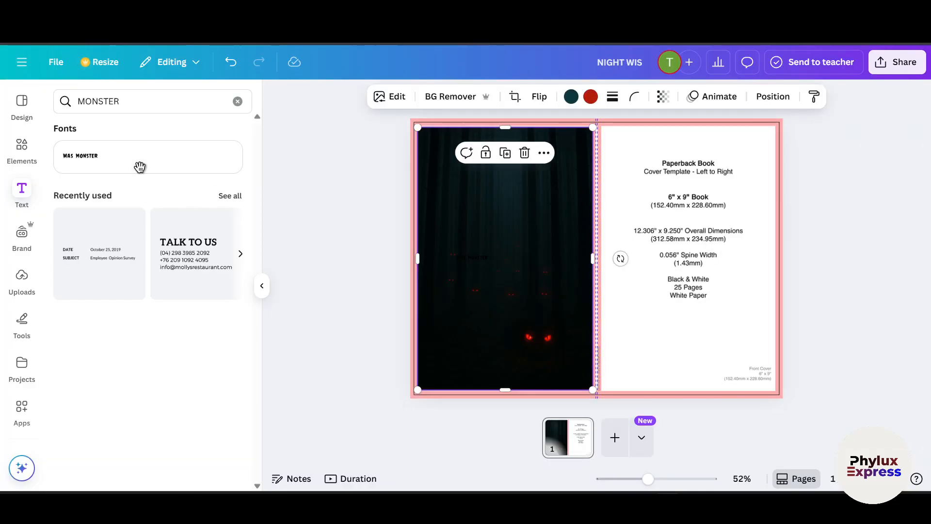
pyautogui.moveTo(531, 191); pyautogui.dragTo(517, 193)
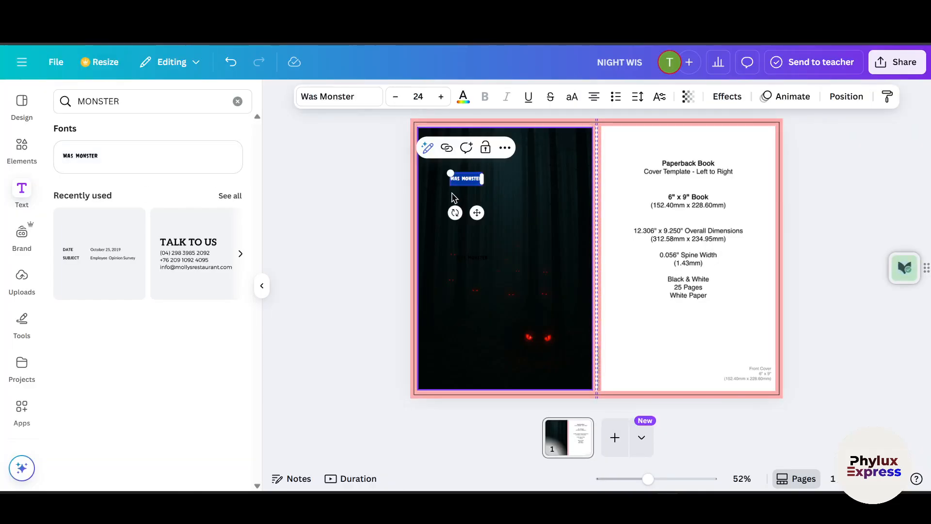
pyautogui.press('BackSpace')
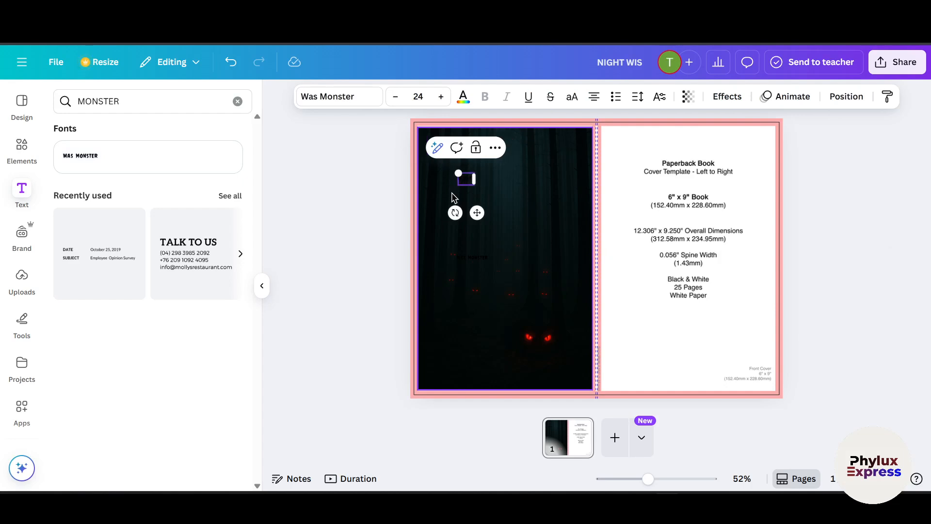
pyautogui.write('ISPE')
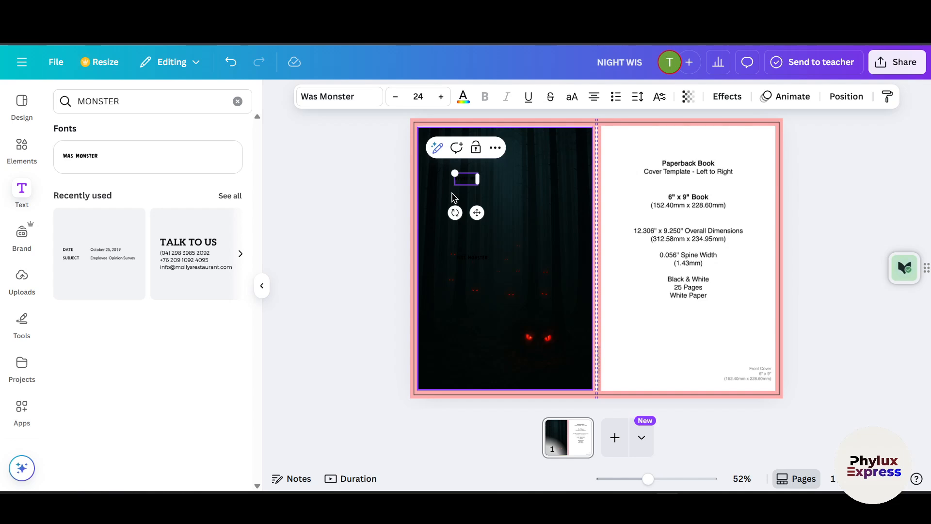
pyautogui.write('R')
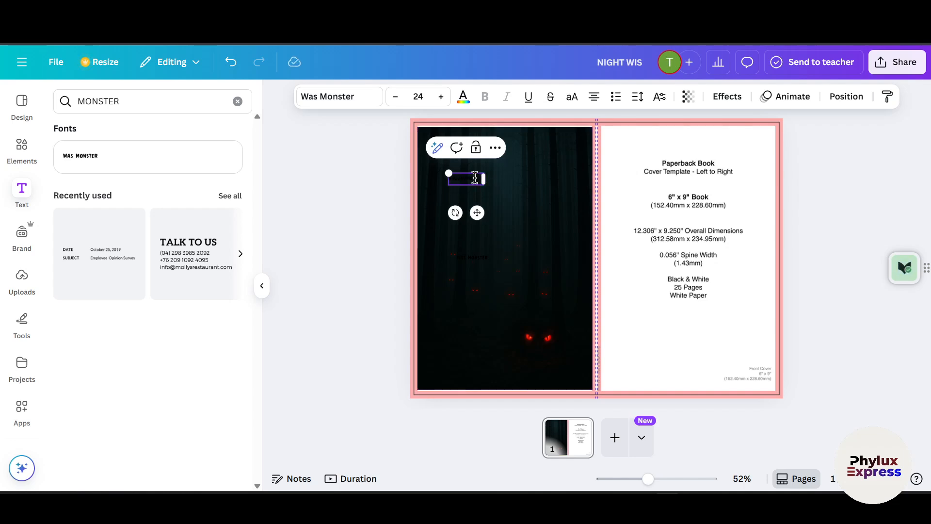
# Change the text color of the small Was Monster title on the forest image to white
pyautogui.doubleClick(476, 178)
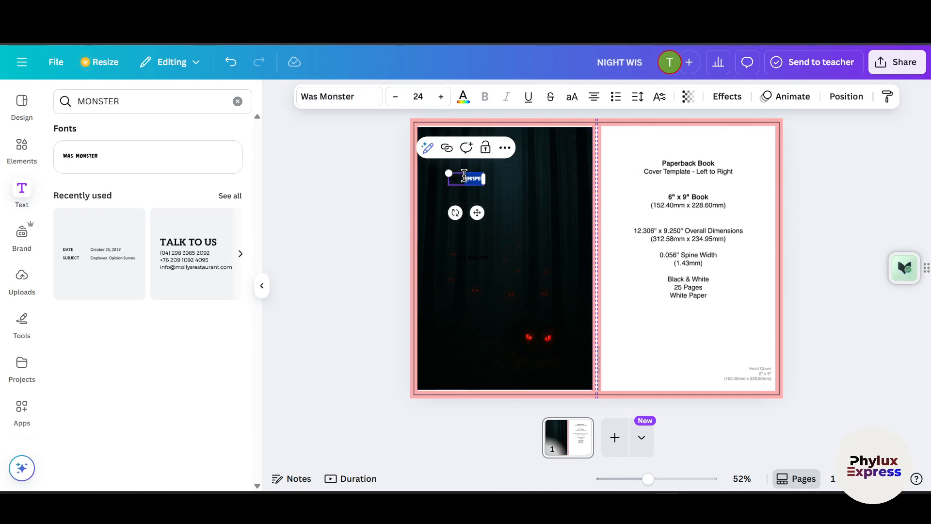
pyautogui.press('Escape')
pyautogui.click(459, 184)
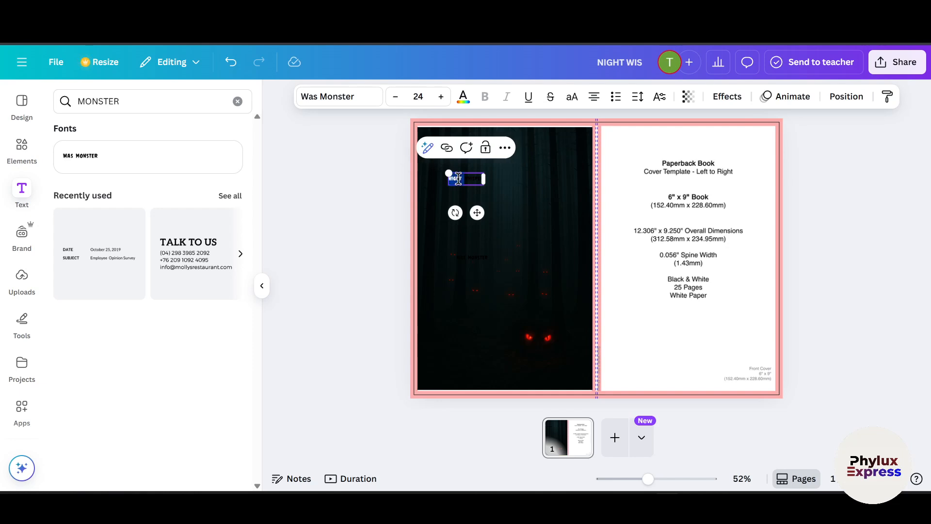
pyautogui.click(463, 96)
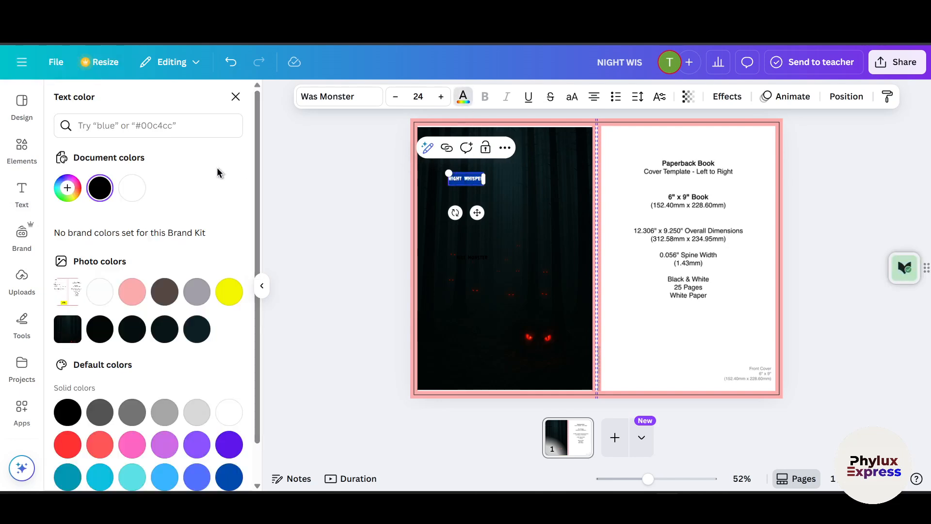
pyautogui.click(138, 189)
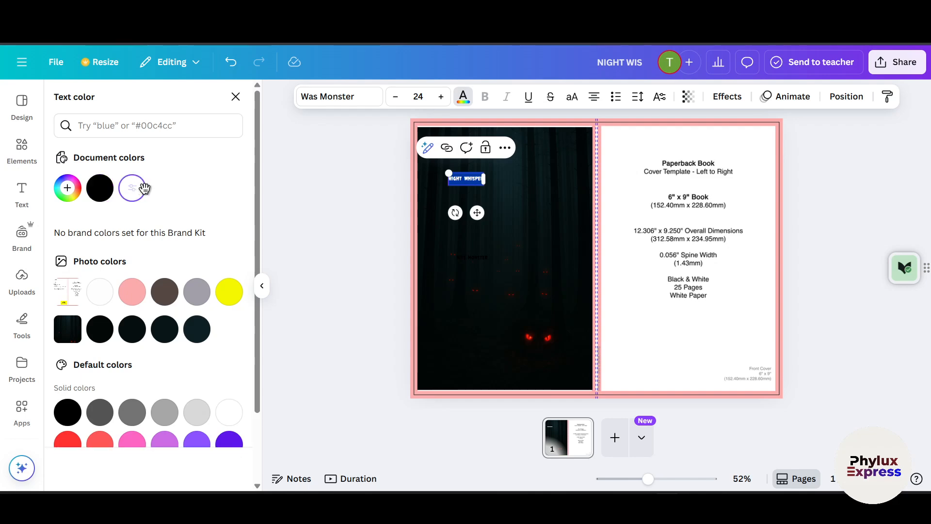
# Enlarge the white title proportionally to a font size of about 117
pyautogui.moveTo(449, 173); pyautogui.dragTo(314, 127)
pyautogui.click(439, 179)
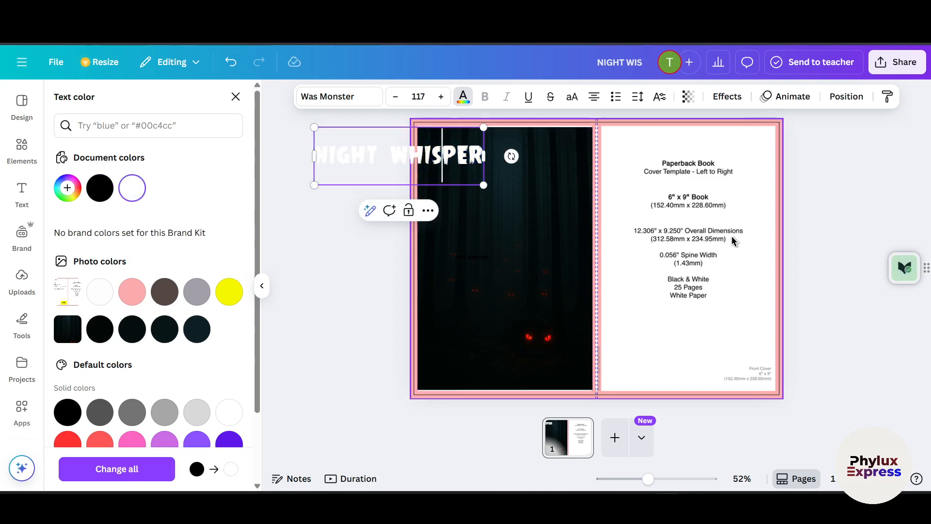
pyautogui.click(811, 237)
pyautogui.moveTo(442, 177); pyautogui.dragTo(499, 181)
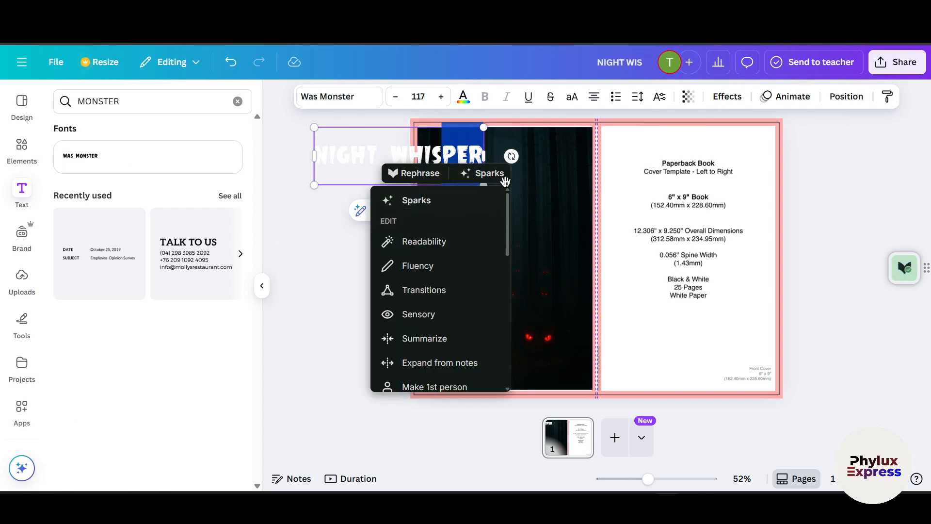
pyautogui.click(618, 217)
pyautogui.moveTo(435, 155); pyautogui.dragTo(513, 188)
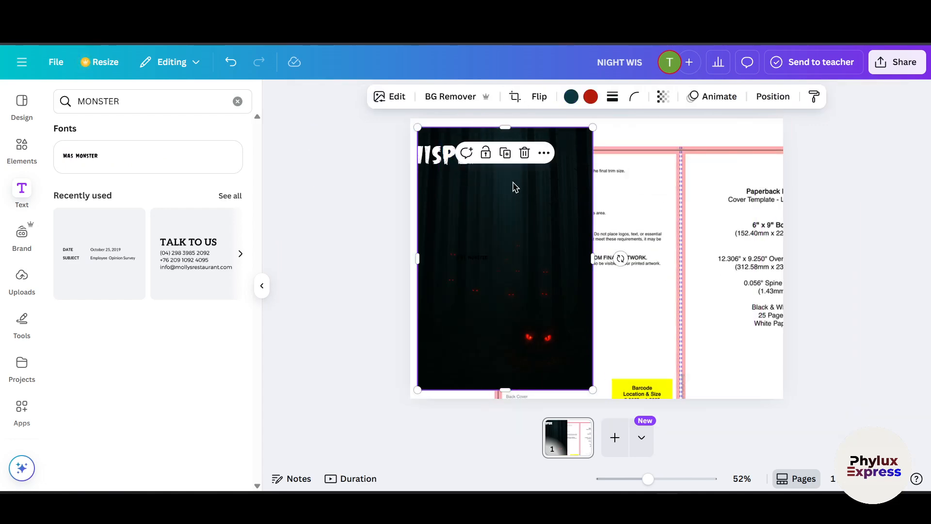
pyautogui.hotkey('ctrl', 'z')
# Move the title onto the upper part of the forest image and break it into two lines, "NIGHT" above "WHISPER"
pyautogui.click(438, 165)
pyautogui.moveTo(438, 164); pyautogui.dragTo(558, 176)
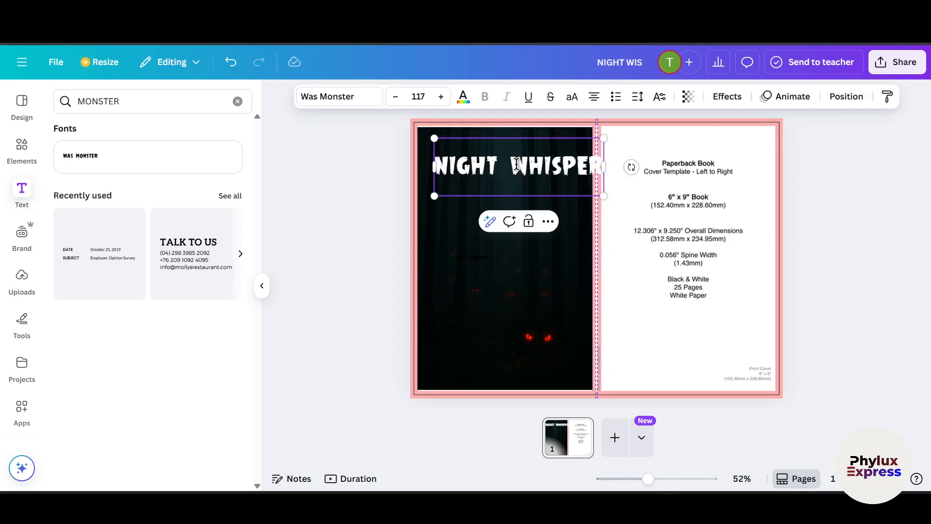
pyautogui.press('Return')
pyautogui.press('Return')
pyautogui.press('Return')
pyautogui.press('Return')
pyautogui.press('BackSpace')
pyautogui.press('BackSpace')
pyautogui.press('BackSpace')
pyautogui.press('BackSpace')
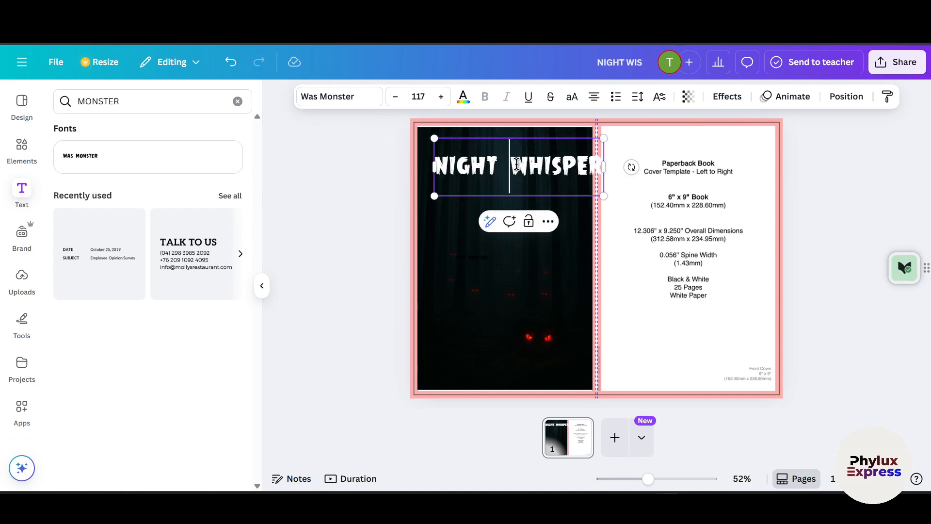
pyautogui.press('BackSpace')
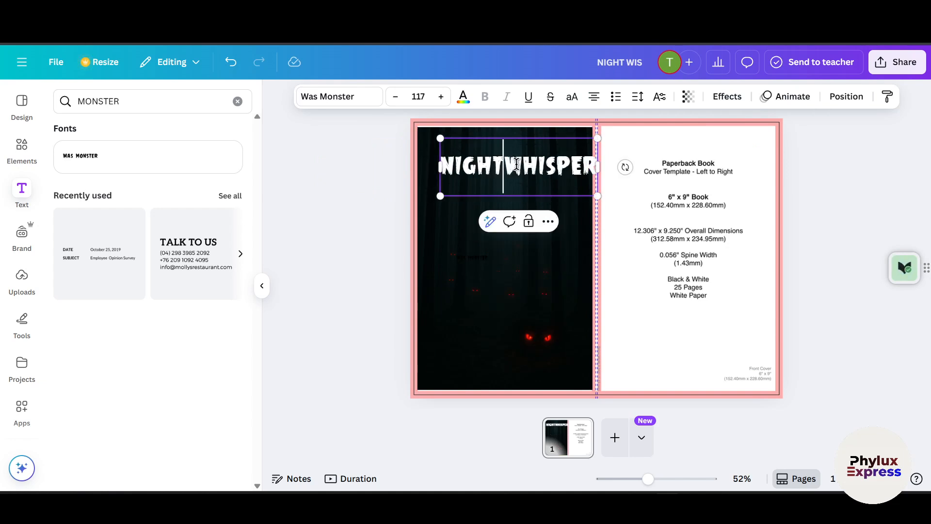
pyautogui.press('Return')
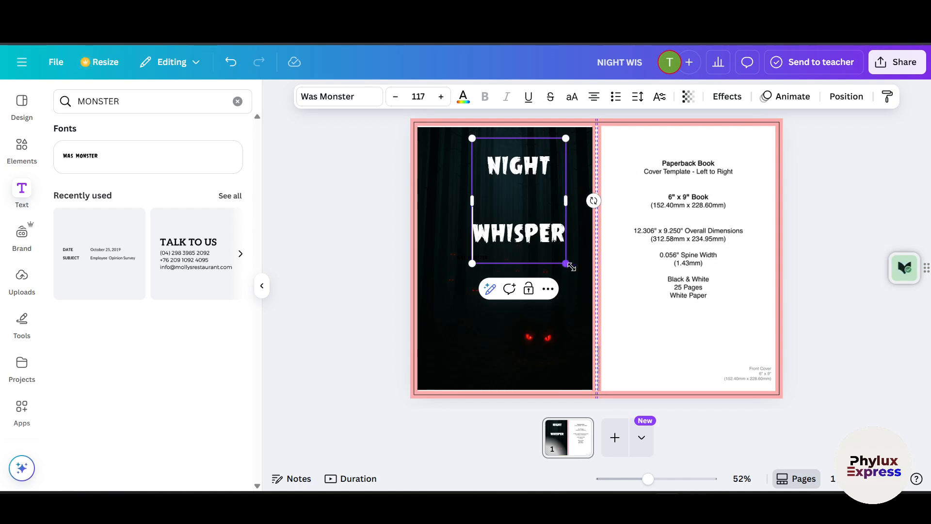
pyautogui.moveTo(566, 258); pyautogui.dragTo(849, 341)
pyautogui.moveTo(601, 320); pyautogui.dragTo(543, 232)
pyautogui.hotkey('ctrl', 'z')
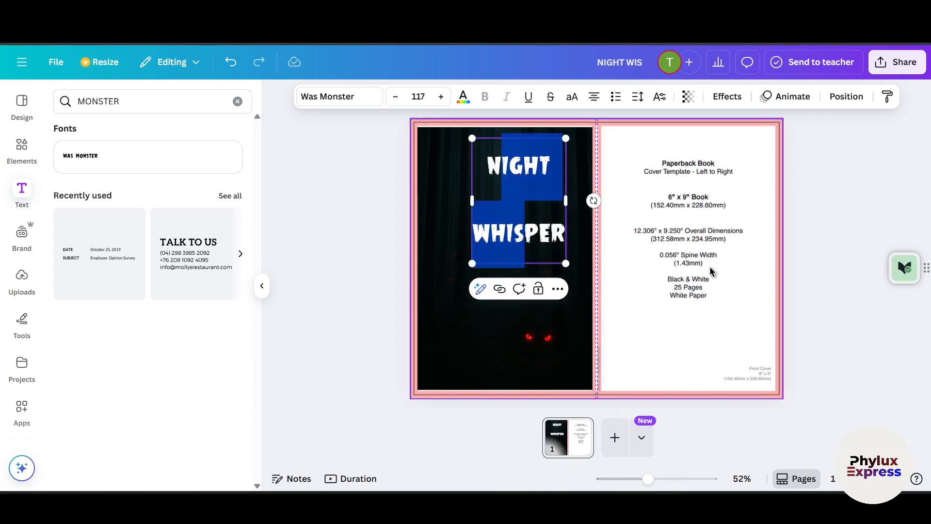
# Widen the two-line title's text box and center it horizontally over the upper part of the forest image
pyautogui.moveTo(566, 200); pyautogui.dragTo(690, 200)
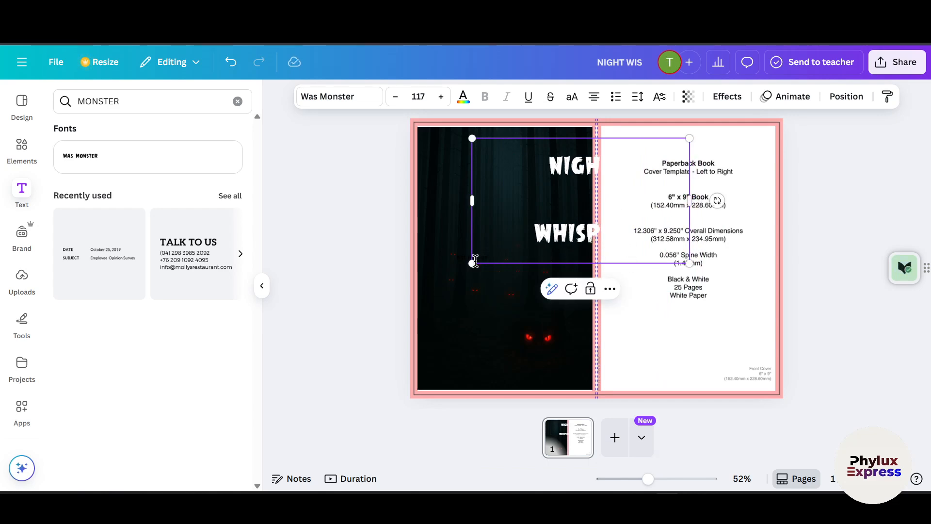
pyautogui.click(882, 214)
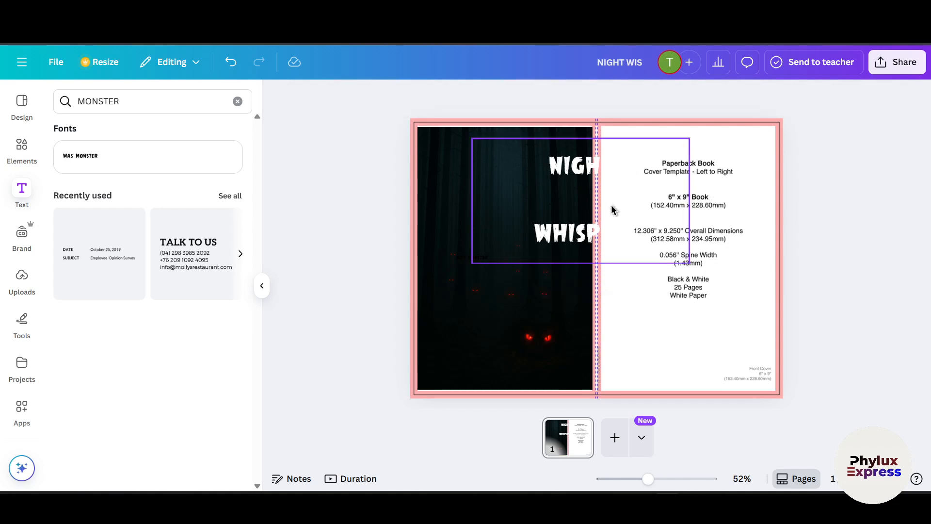
pyautogui.click(566, 198)
pyautogui.moveTo(566, 198); pyautogui.dragTo(520, 191)
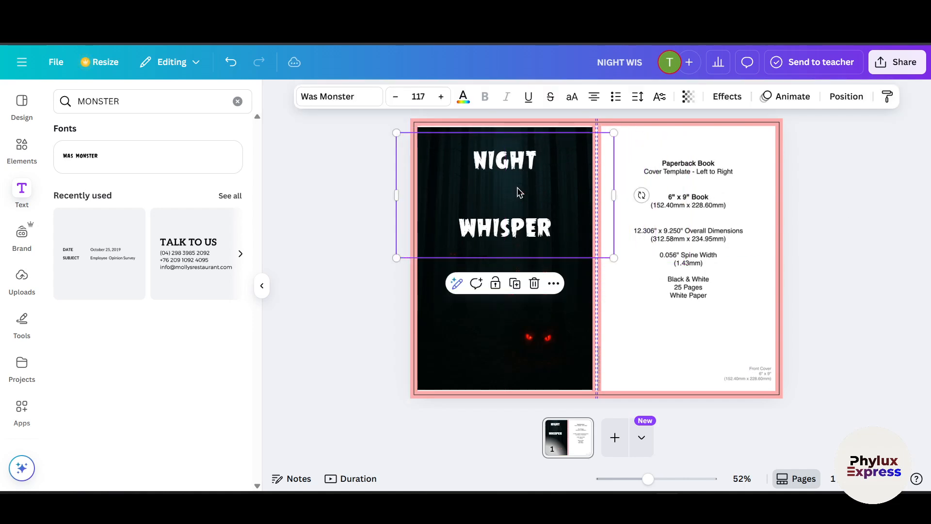
pyautogui.click(520, 192)
pyautogui.click(361, 216)
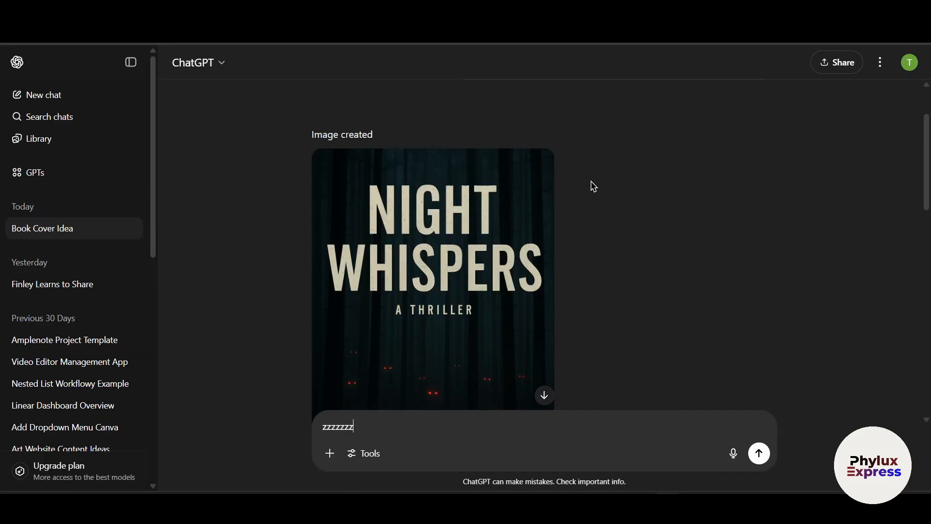
# In the ChatGPT book cover chat, replace the stray draft text and send "create back cover image for this paper cover, with all text"
pyautogui.scroll(-5, 546, 405)
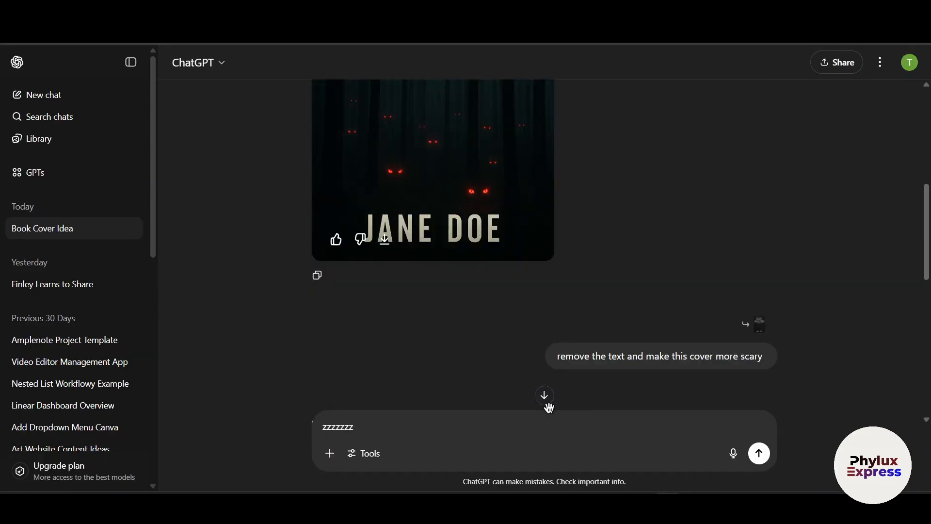
pyautogui.scroll(-5, 625, 400)
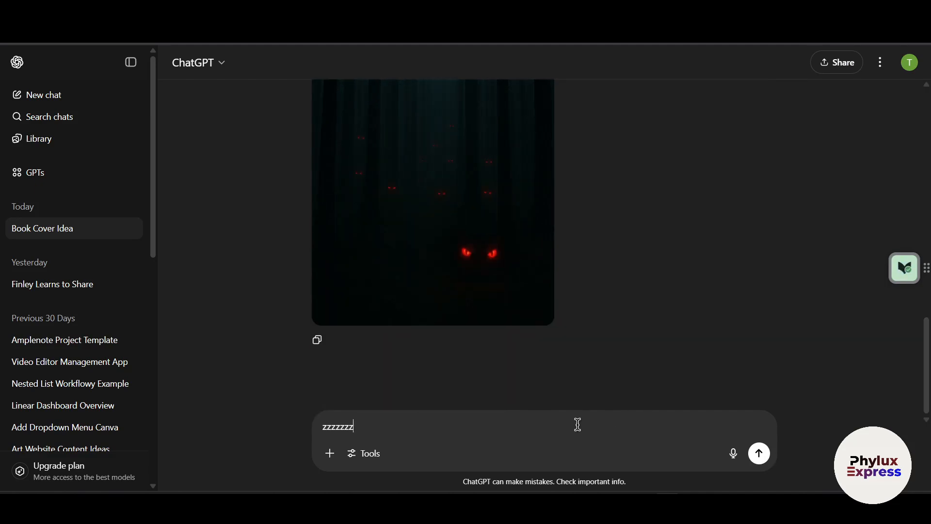
pyautogui.moveTo(575, 424); pyautogui.dragTo(184, 429)
pyautogui.write('CREAT')
pyautogui.press('BackSpace')
pyautogui.press('BackSpace')
pyautogui.press('BackSpace')
pyautogui.press('BackSpace')
pyautogui.press('BackSpace')
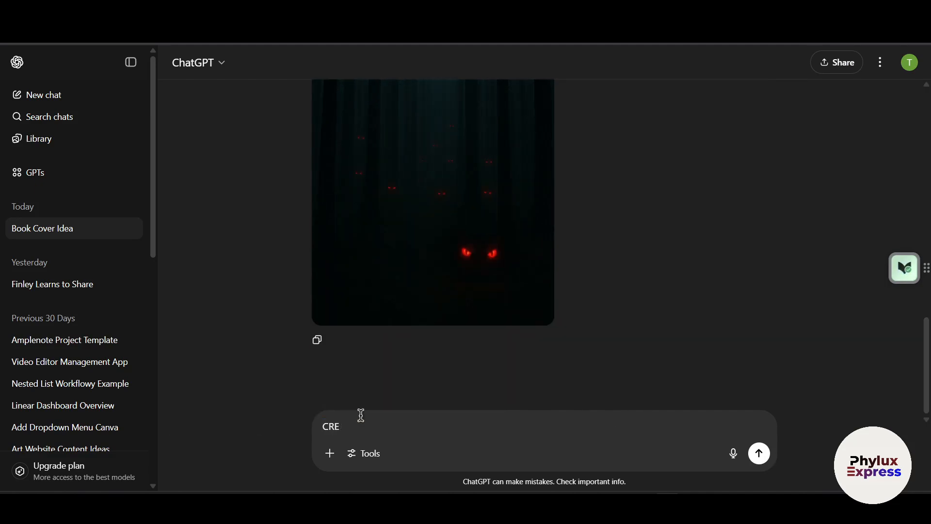
pyautogui.write('create back cover image for this paper cover, with all text')
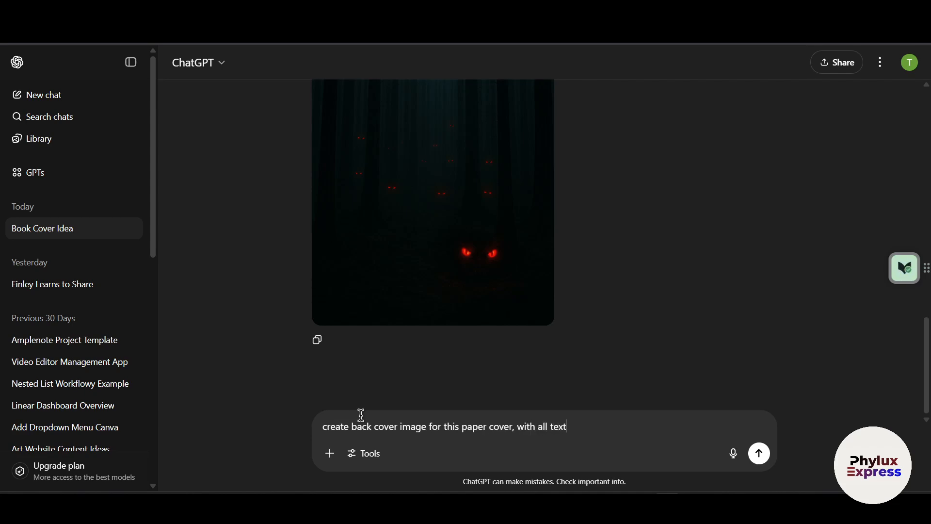
pyautogui.press('Return')
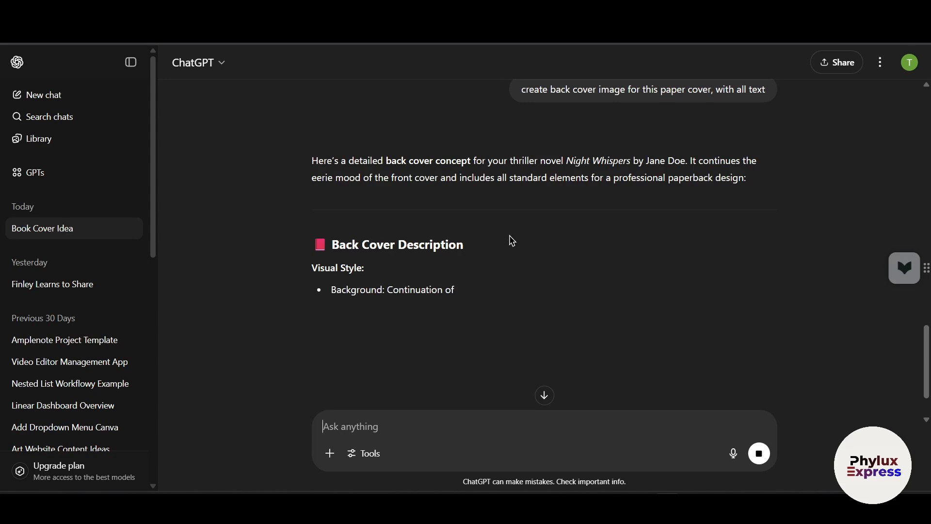
pyautogui.write('z')
pyautogui.scroll(3, 502, 189)
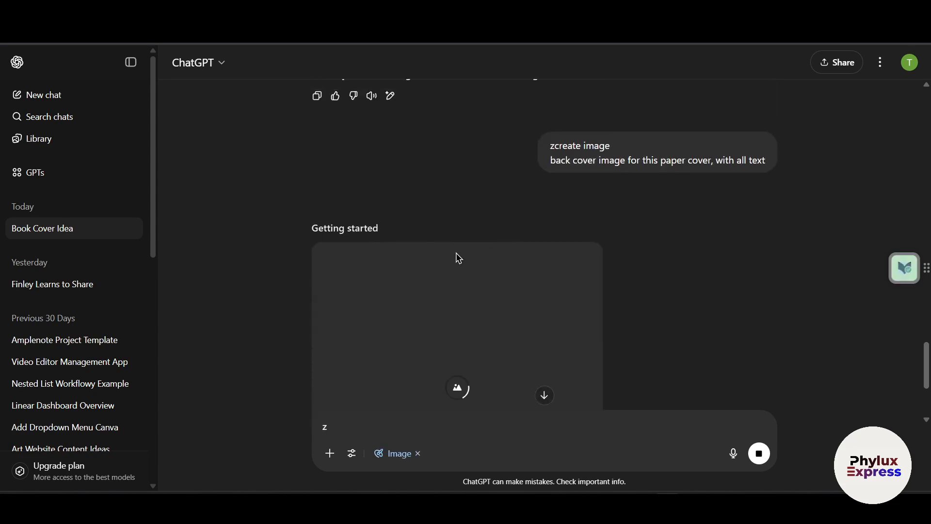
pyautogui.scroll(-4, 513, 306)
pyautogui.scroll(3, 532, 243)
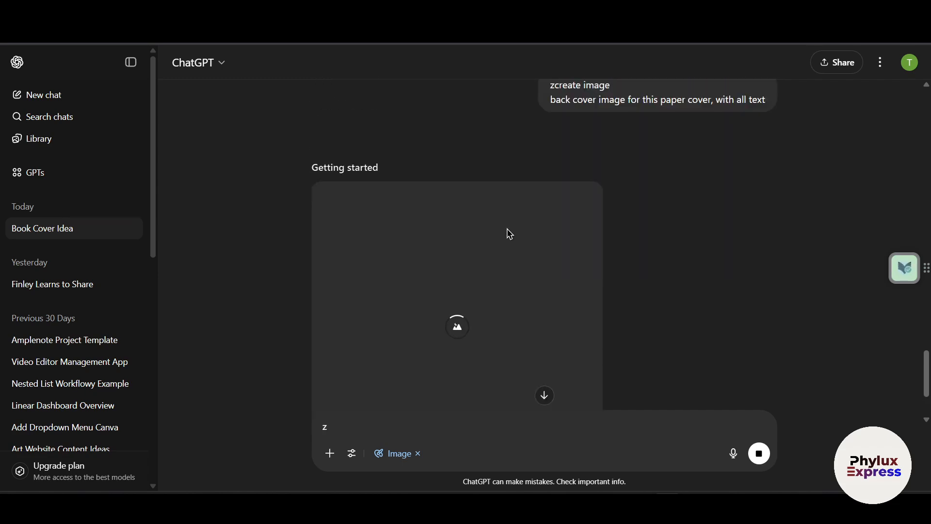
pyautogui.scroll(-3, 481, 320)
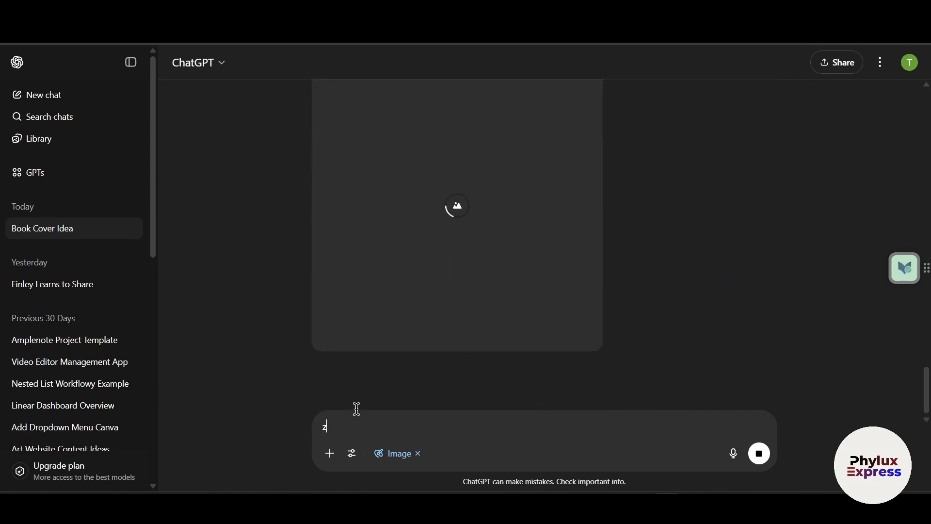
pyautogui.press('BackSpace')
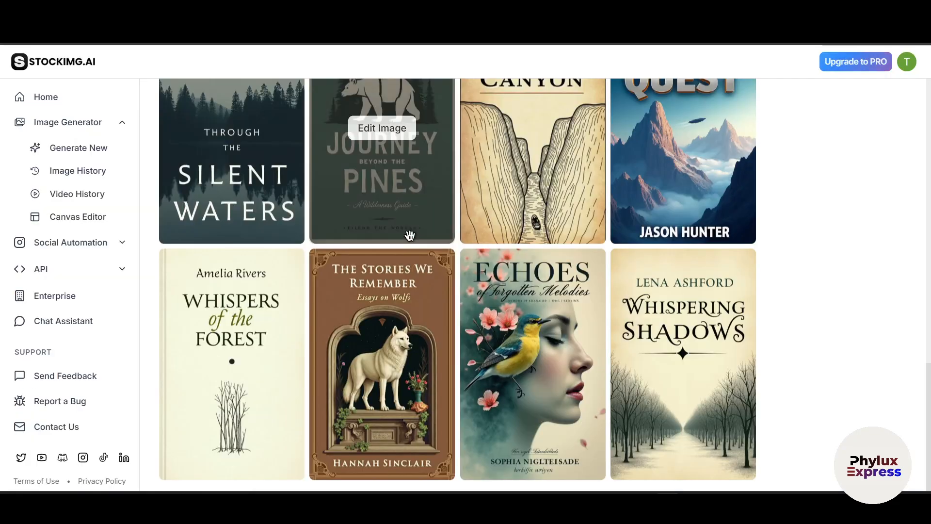
# Browse the sample designs in StockImg.AI's Book Cover generator and return to ChatGPT
pyautogui.scroll(10, 524, 303)
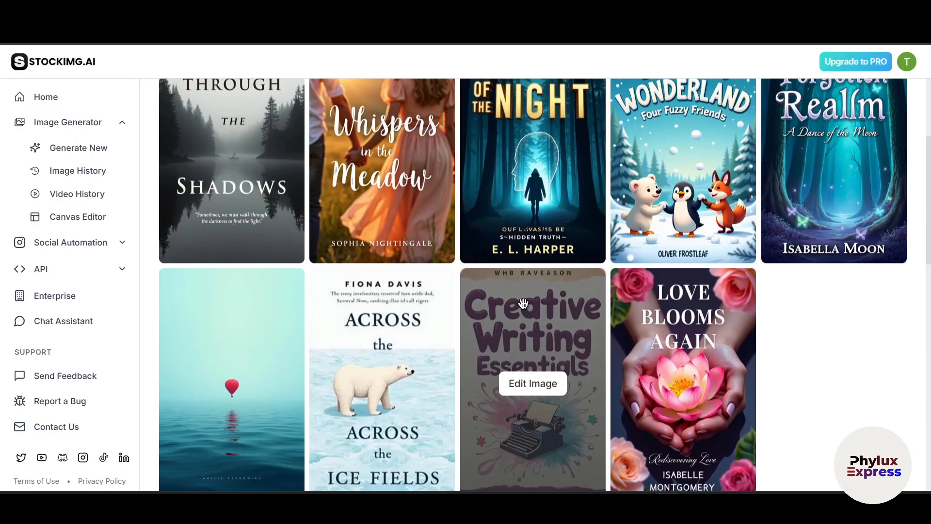
pyautogui.scroll(4, 370, 358)
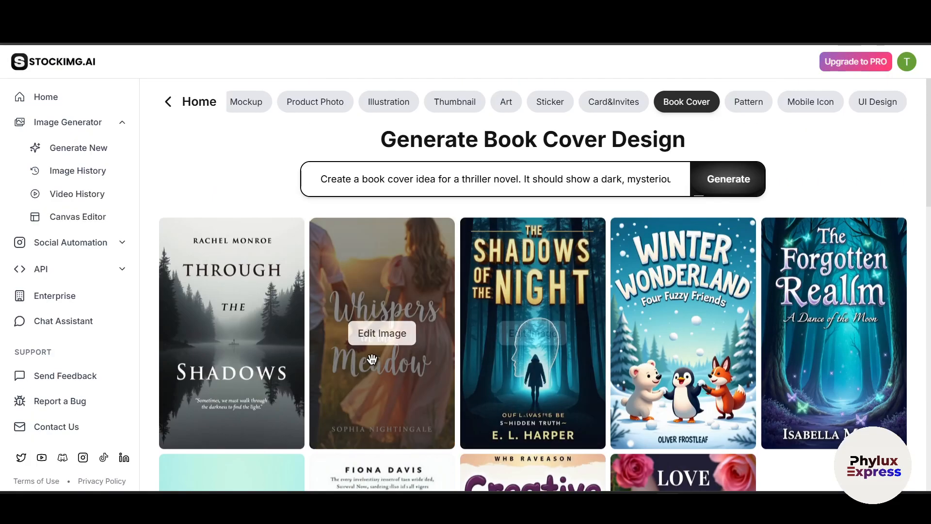
pyautogui.scroll(-10, 443, 338)
pyautogui.scroll(-6, 461, 305)
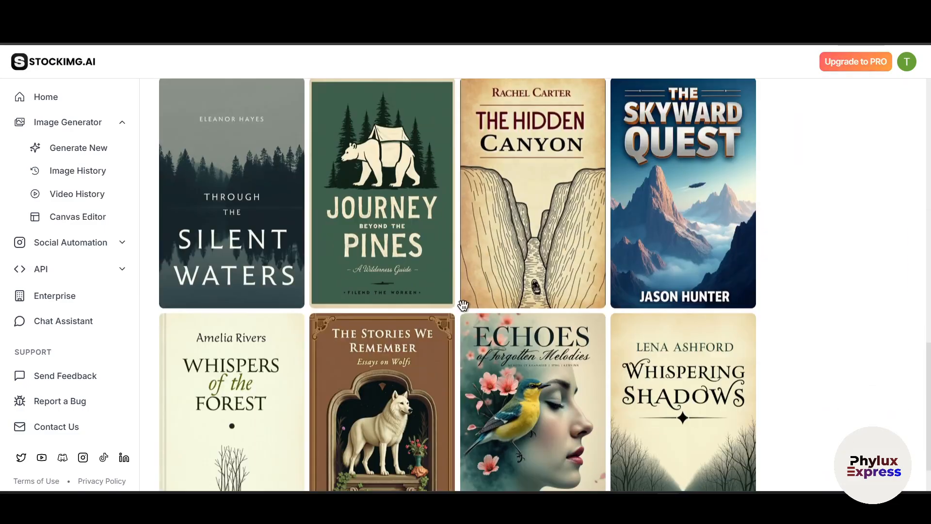
pyautogui.scroll(3, 513, 326)
pyautogui.scroll(-10, 534, 303)
pyautogui.scroll(4, 535, 303)
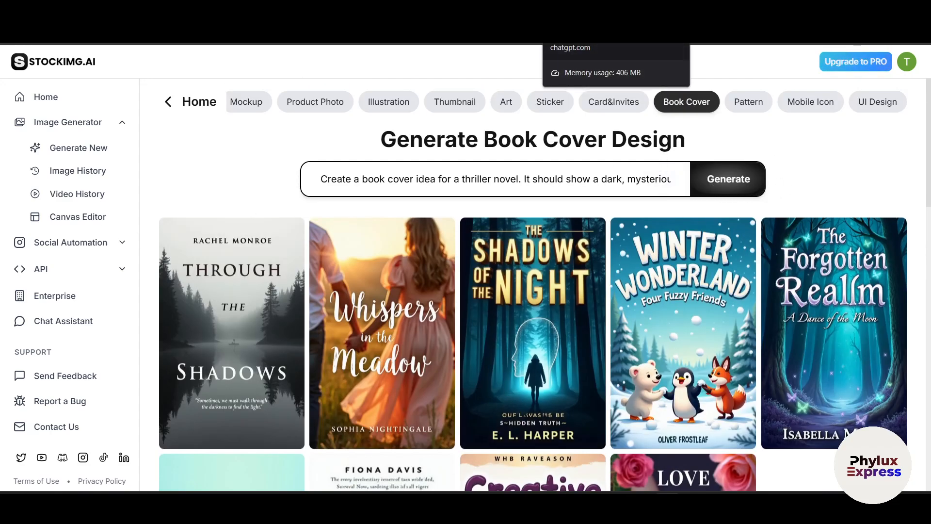
pyautogui.click(572, 34)
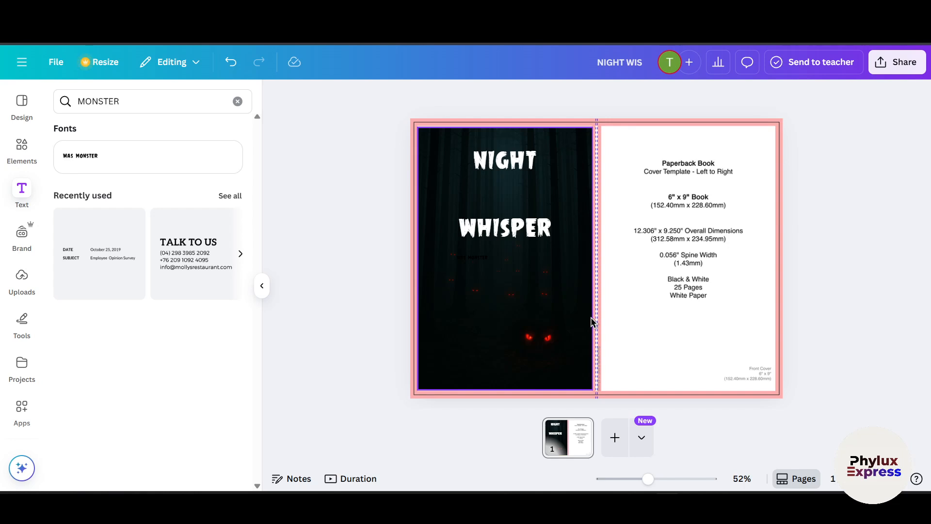
# Open Canva's elements library and look through its search categories
pyautogui.click(541, 215)
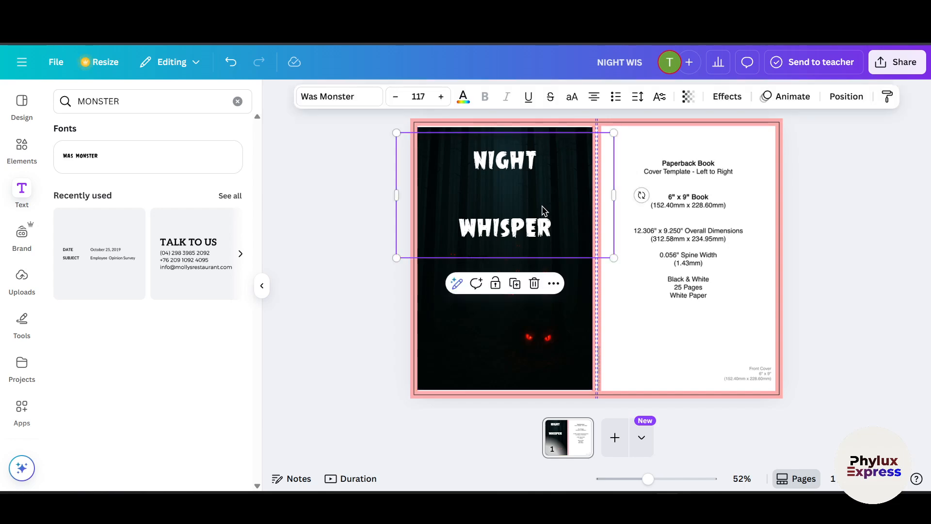
pyautogui.click(558, 206)
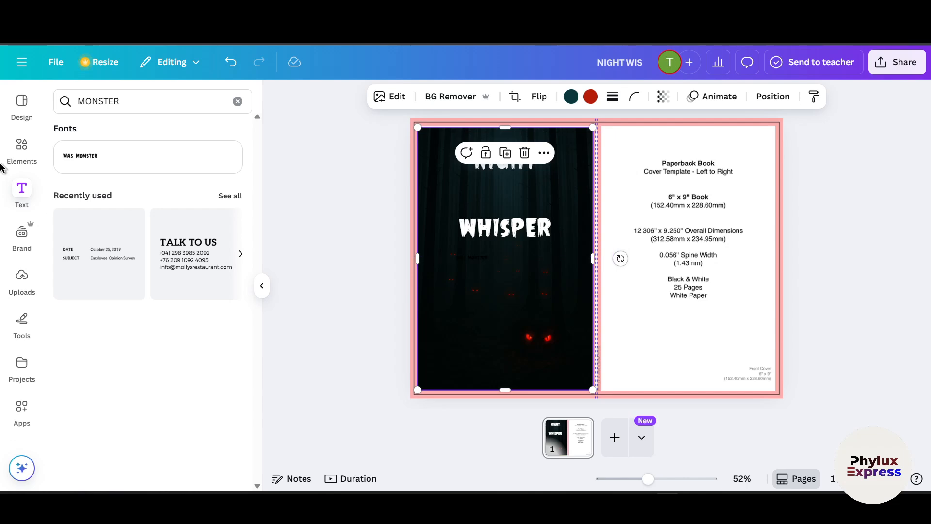
pyautogui.click(21, 147)
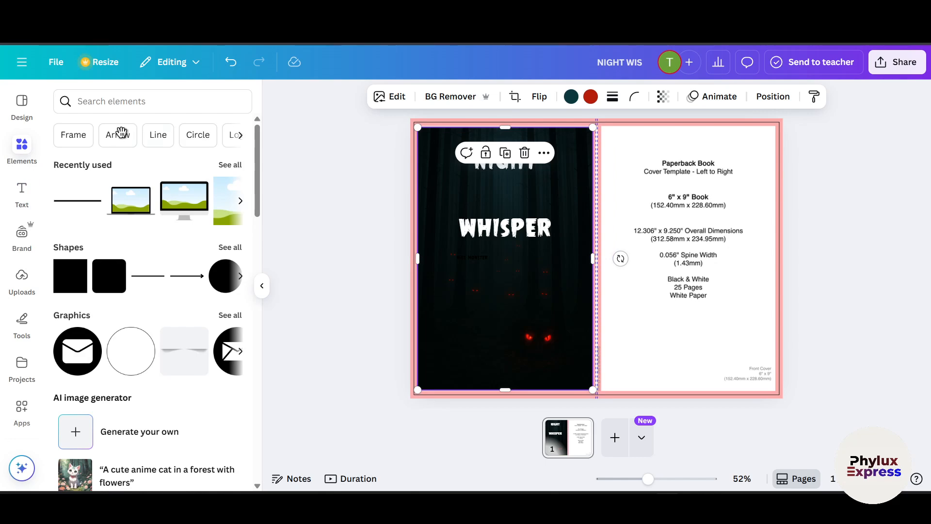
pyautogui.click(96, 102)
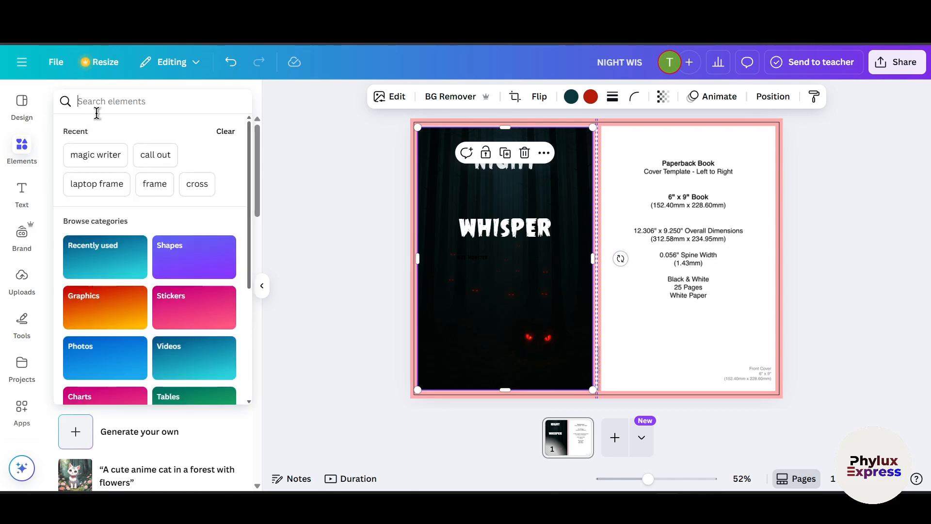
pyautogui.scroll(-5, 172, 388)
pyautogui.scroll(5, 169, 373)
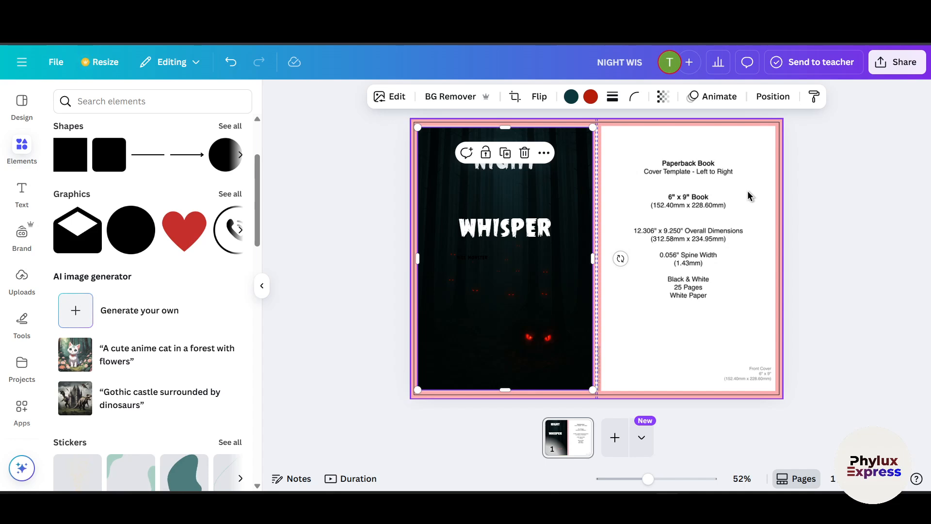
# Export the NIGHT WIS cover design from Canva as a PDF Standard file and start its download
pyautogui.click(894, 70)
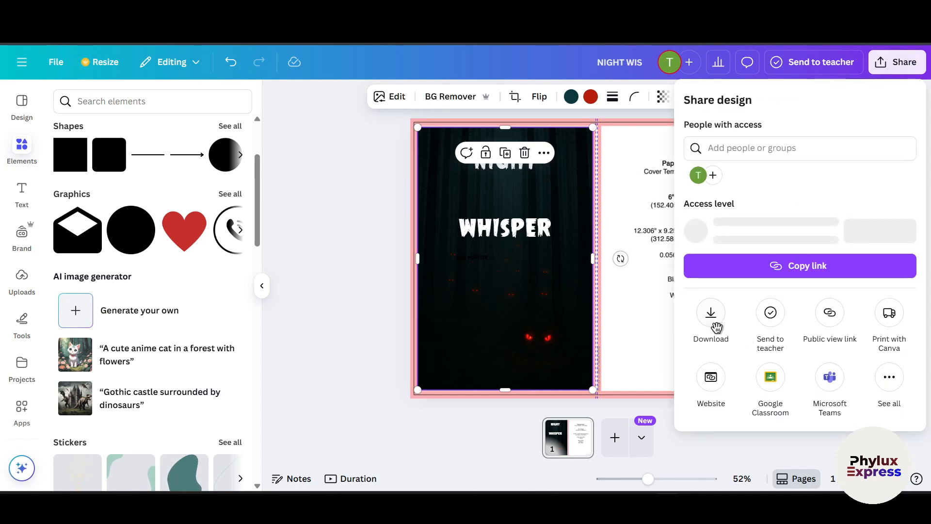
pyautogui.click(712, 320)
pyautogui.click(733, 148)
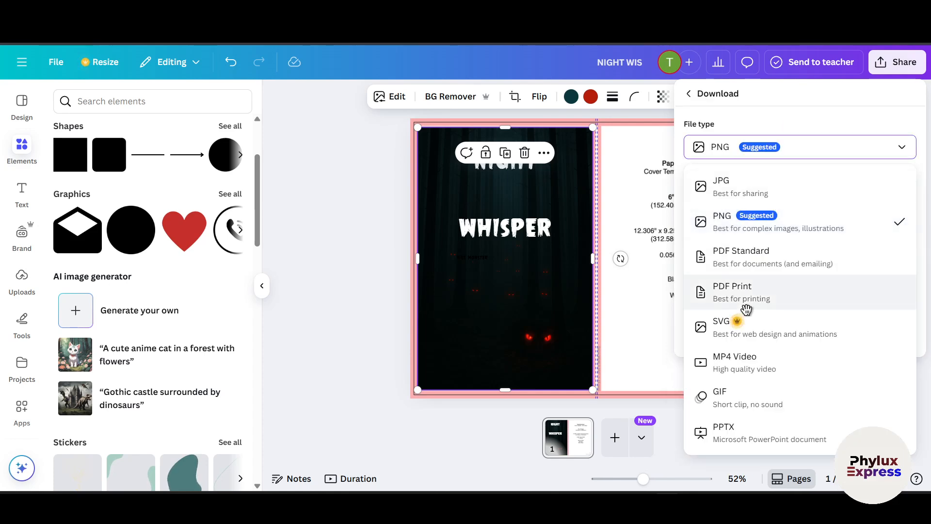
pyautogui.click(752, 260)
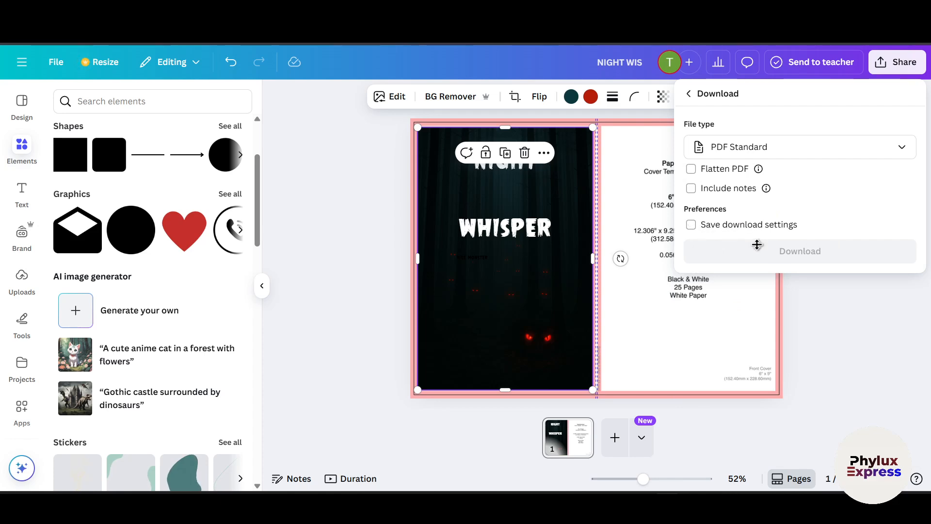
pyautogui.click(691, 224)
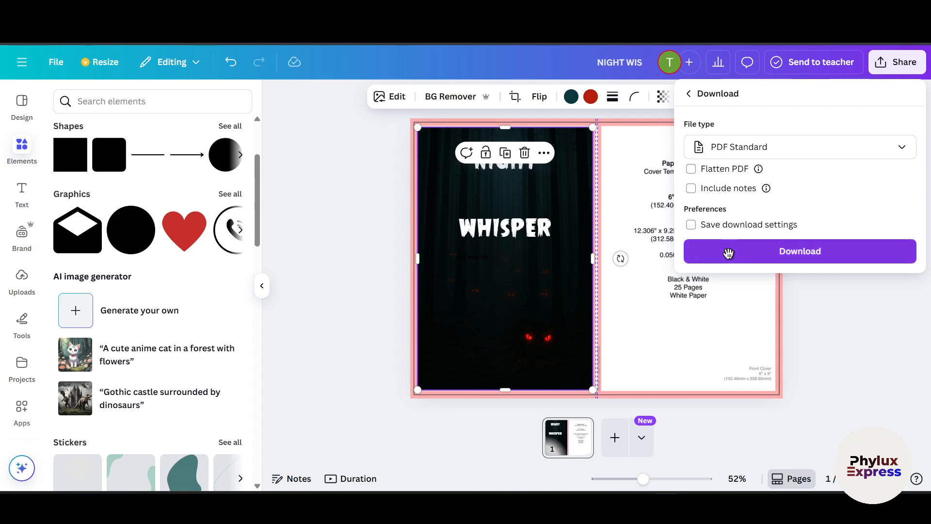
pyautogui.click(805, 252)
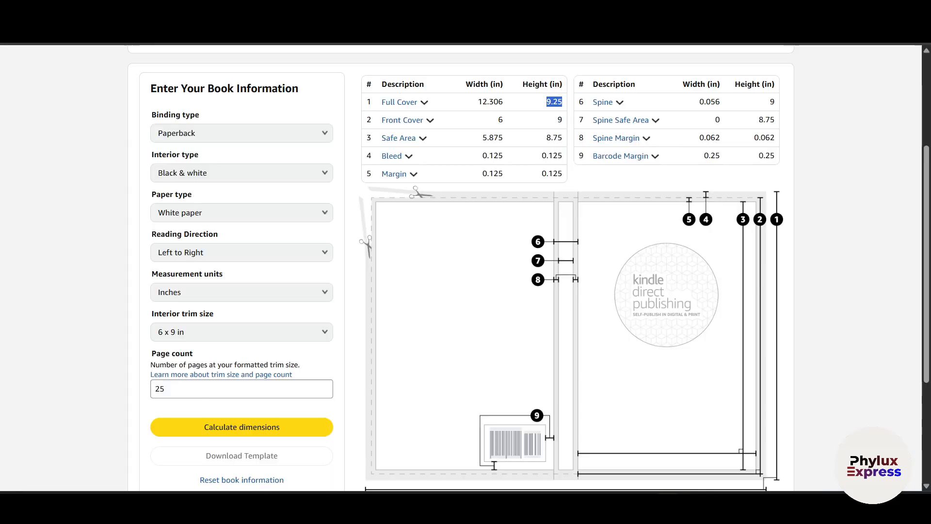
# Save the exported cover as an Adobe Acrobat document named "NIGHT WIS" in the suggested folder
pyautogui.scroll(3, 443, 306)
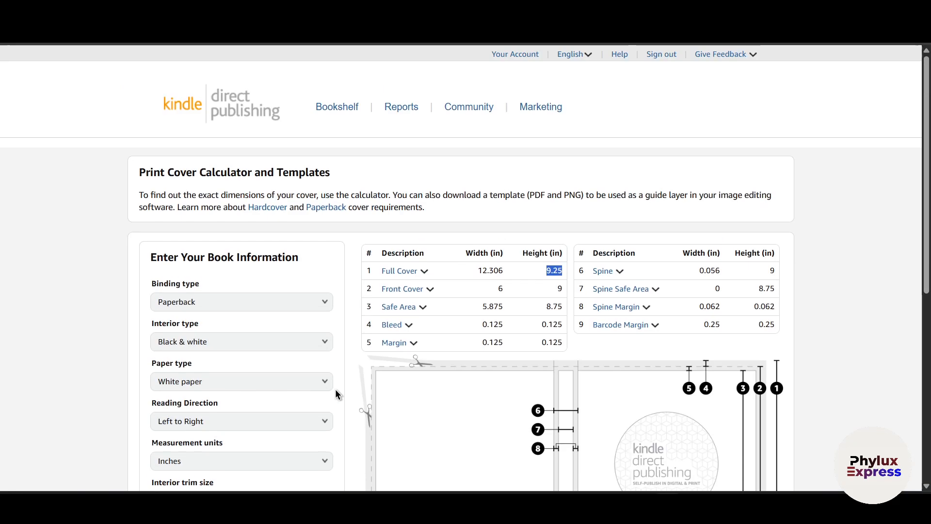
pyautogui.moveTo(387, 326)
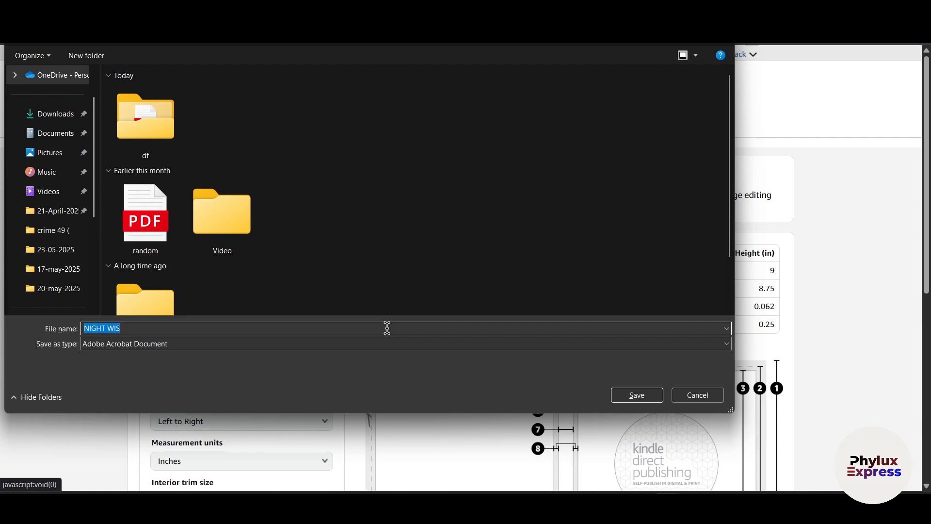
pyautogui.click(613, 397)
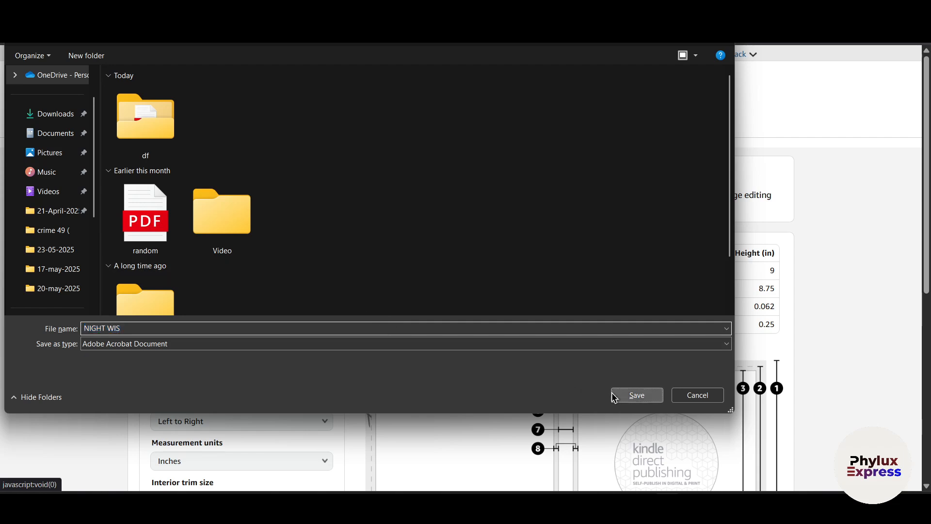